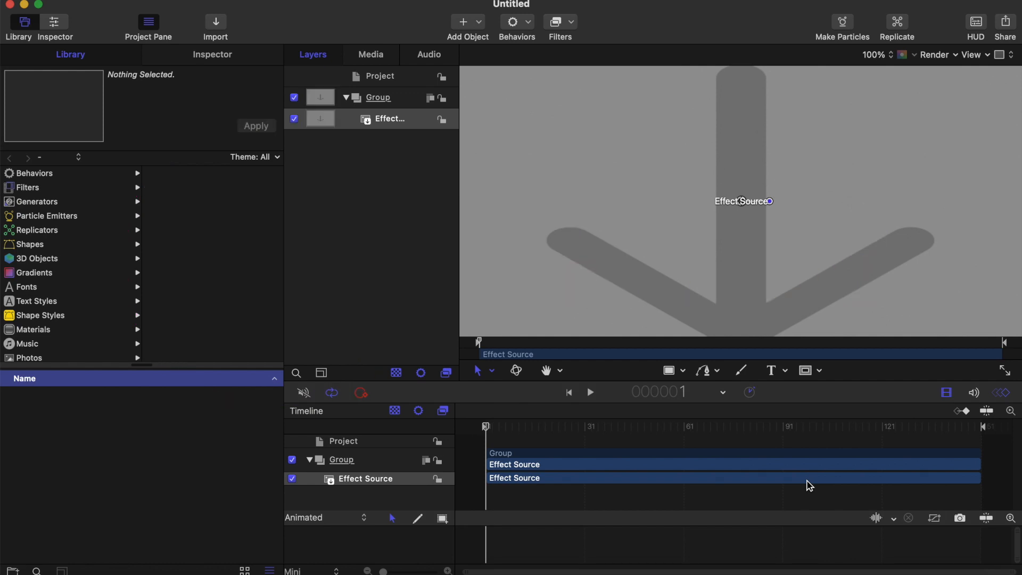
Step: Fill the Effect Source drop zone with the castle footage and play it briefly to preview
click(863, 54)
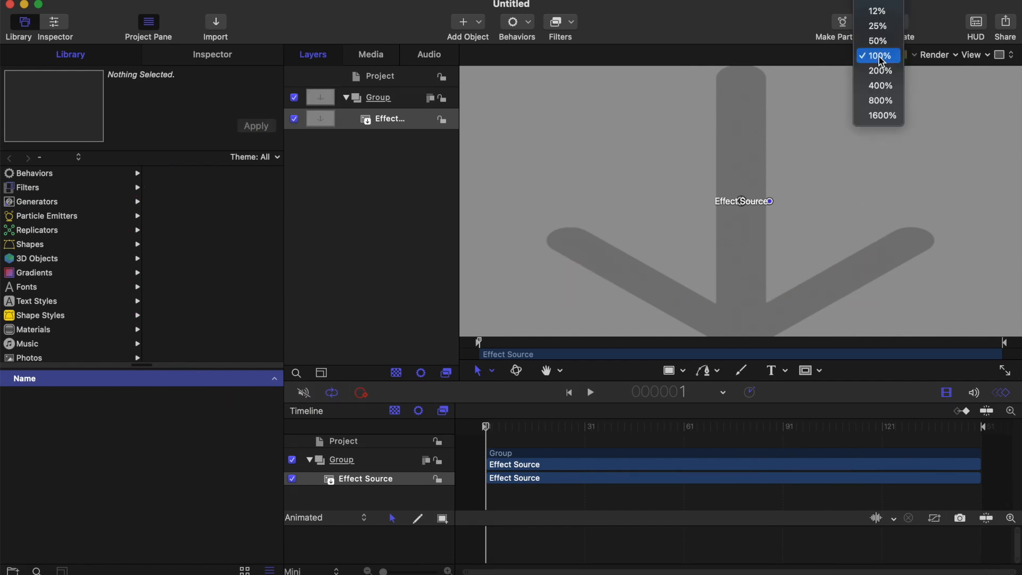
click(880, 3)
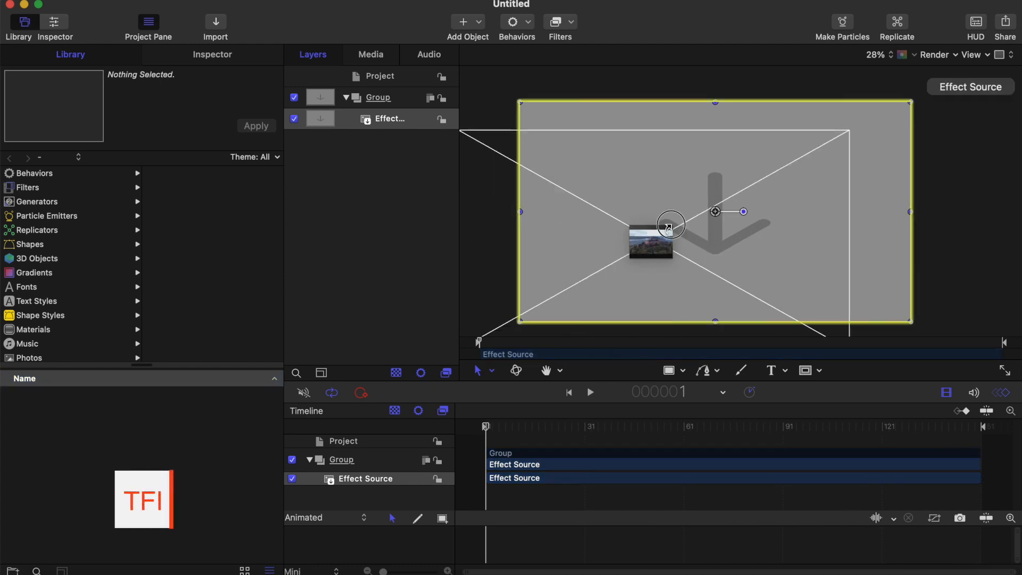
drag(650, 240, 714, 214)
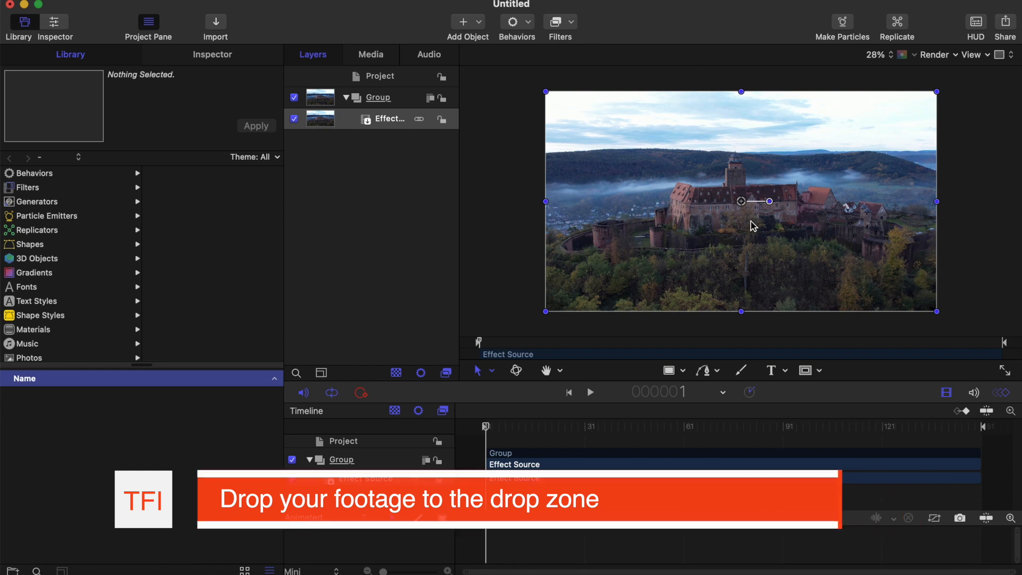
scroll(750, 221, up, 2)
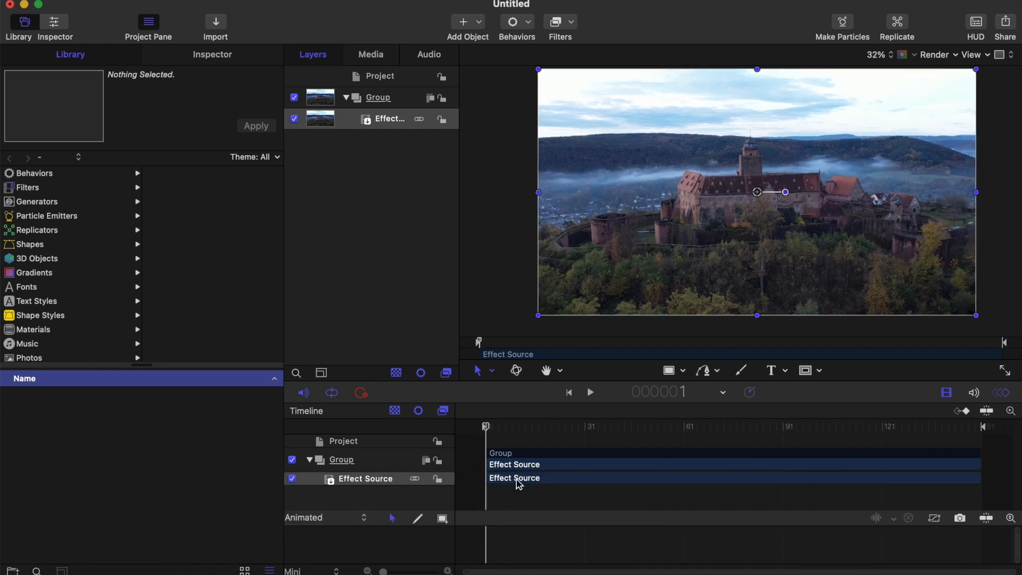
key(space)
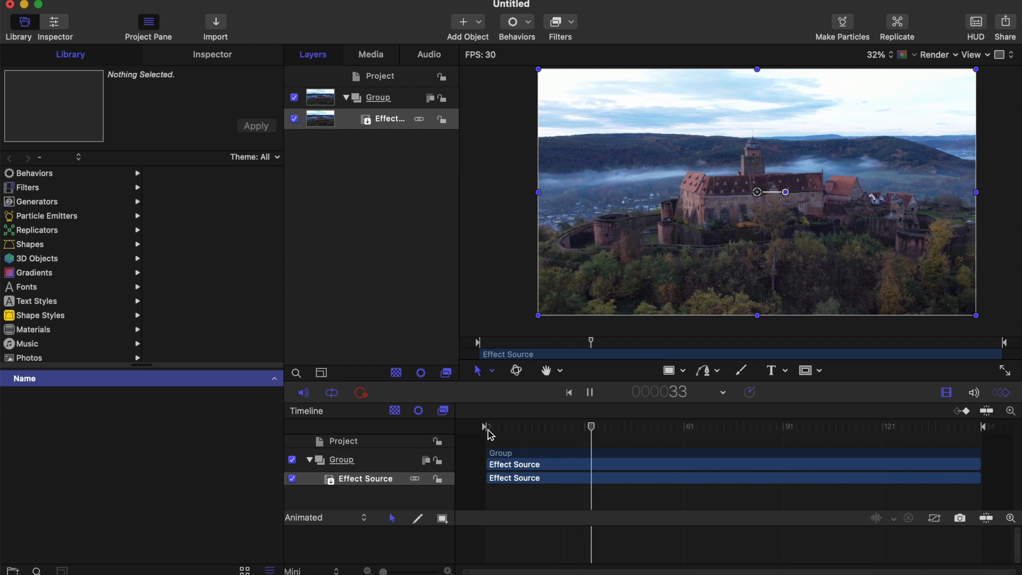
key(space)
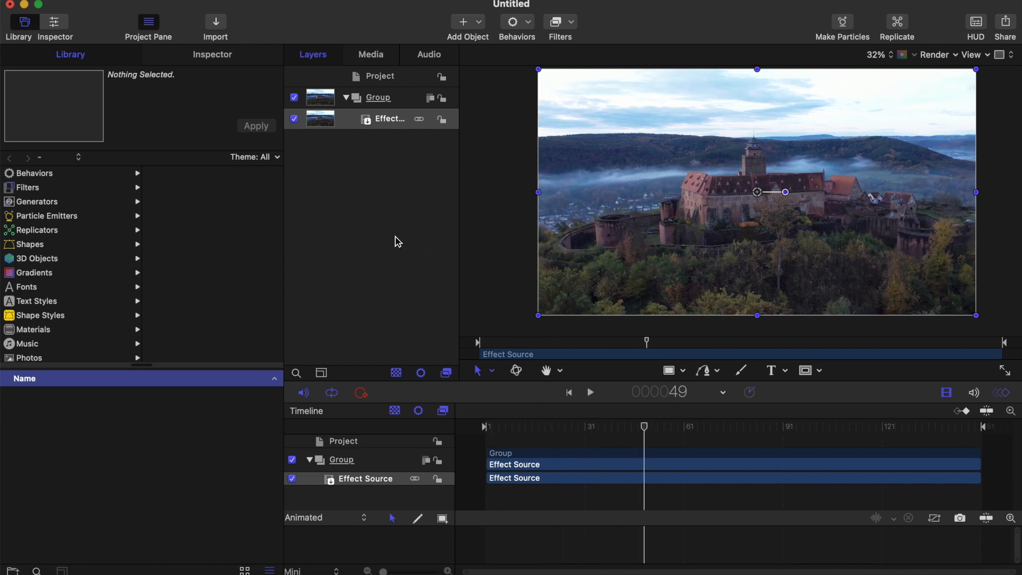
Step: Make a clone layer of the Effect Source layer
scroll(395, 235, down, 3)
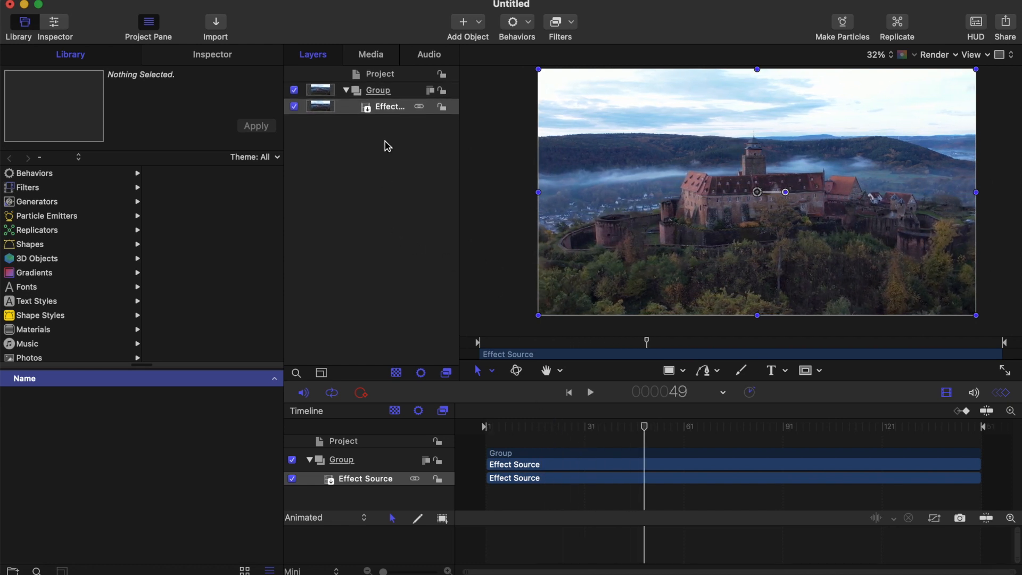
scroll(387, 147, up, 3)
right_click(396, 123)
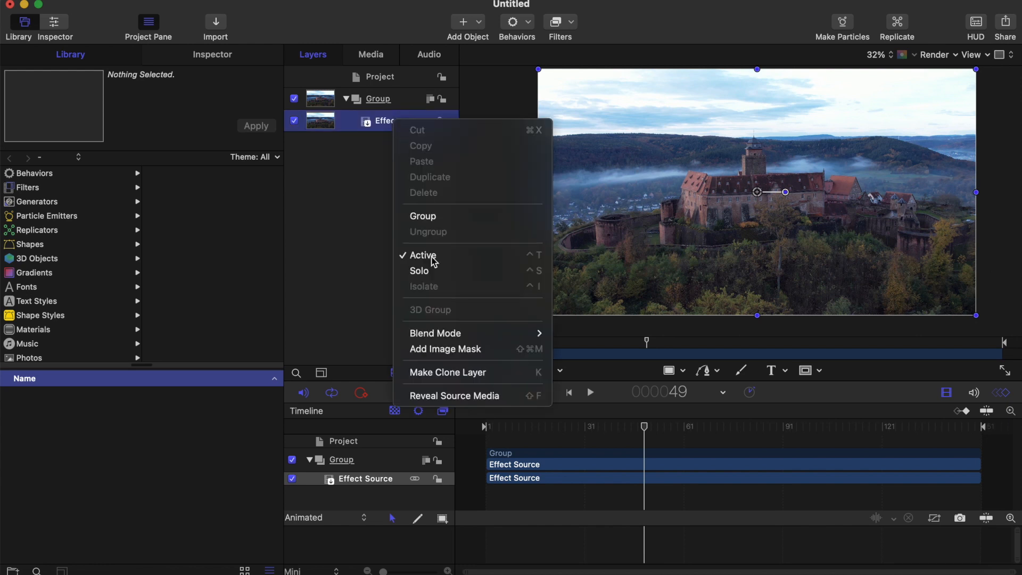
click(445, 373)
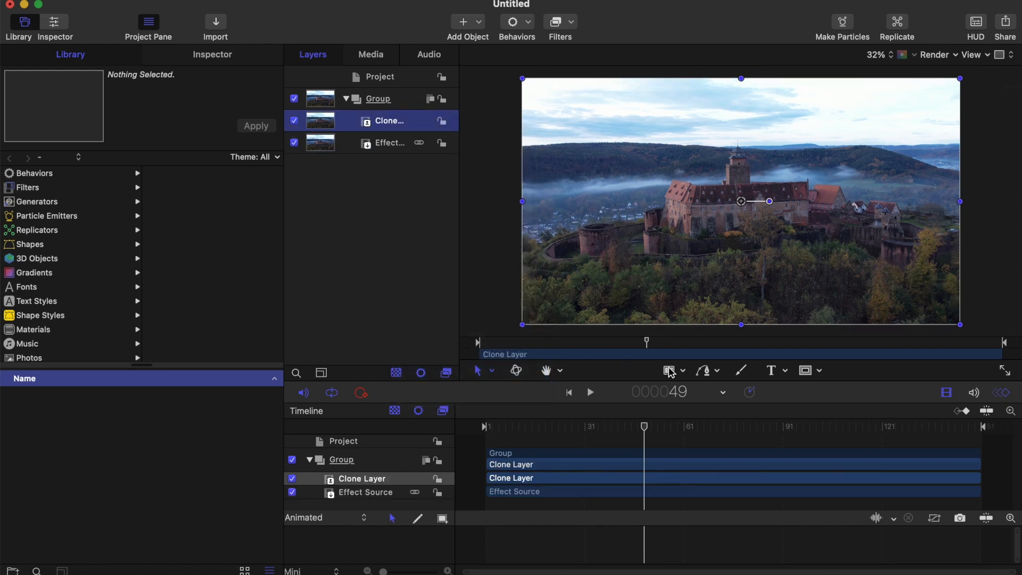
Step: Set the clone layer's scale to 130%
scroll(705, 246, down, 3)
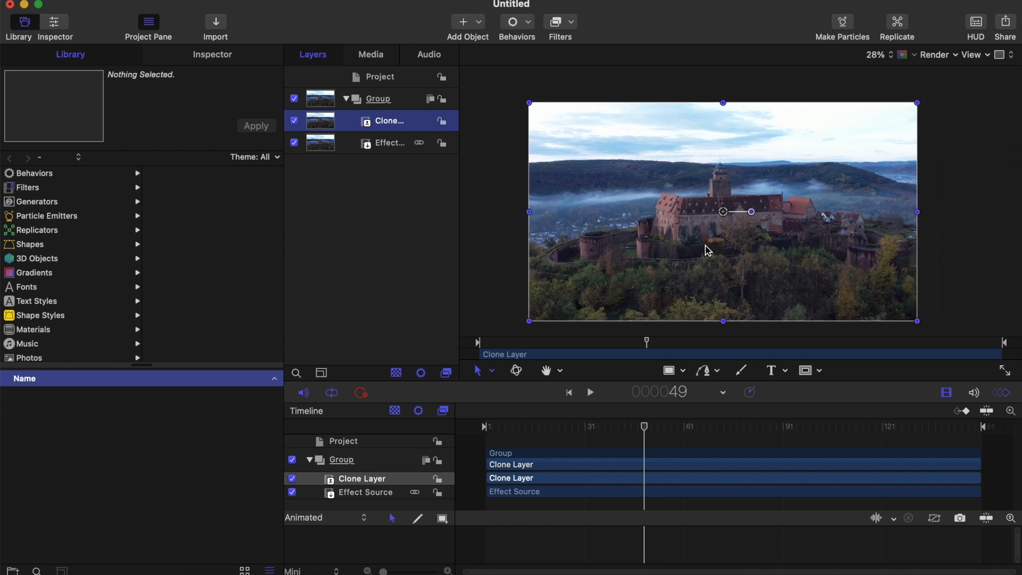
scroll(708, 250, down, 2)
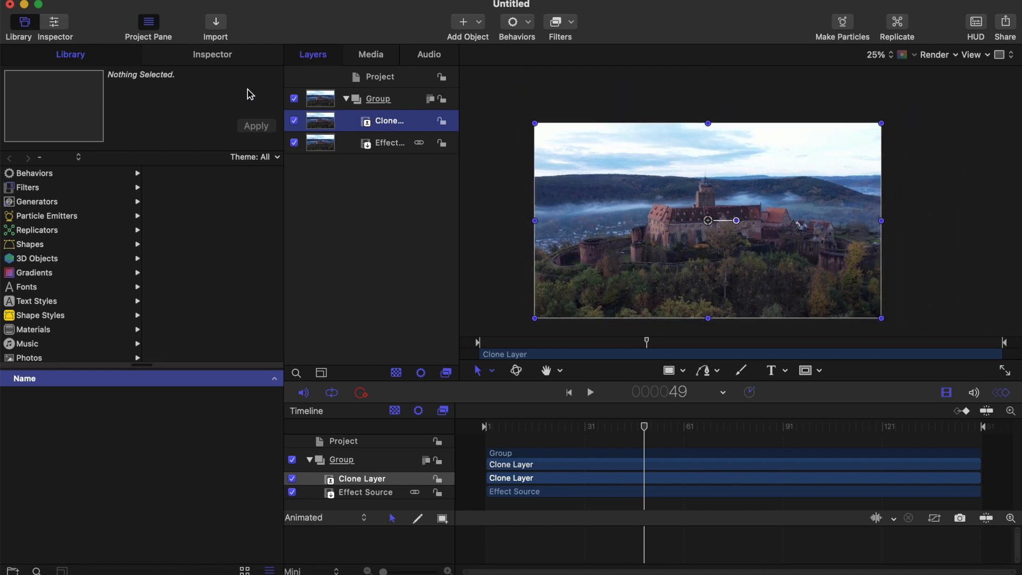
click(230, 59)
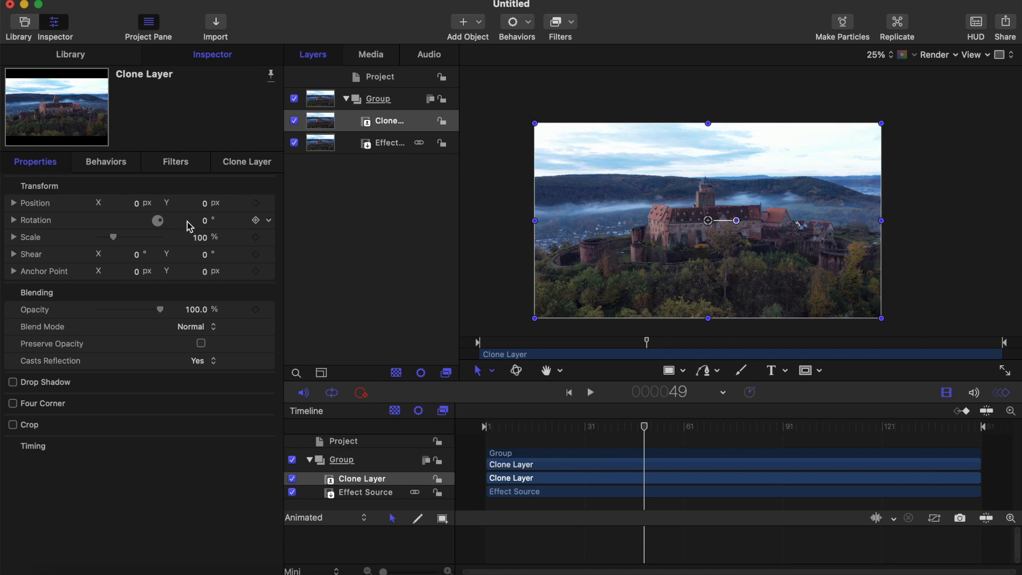
click(202, 239)
key(Return)
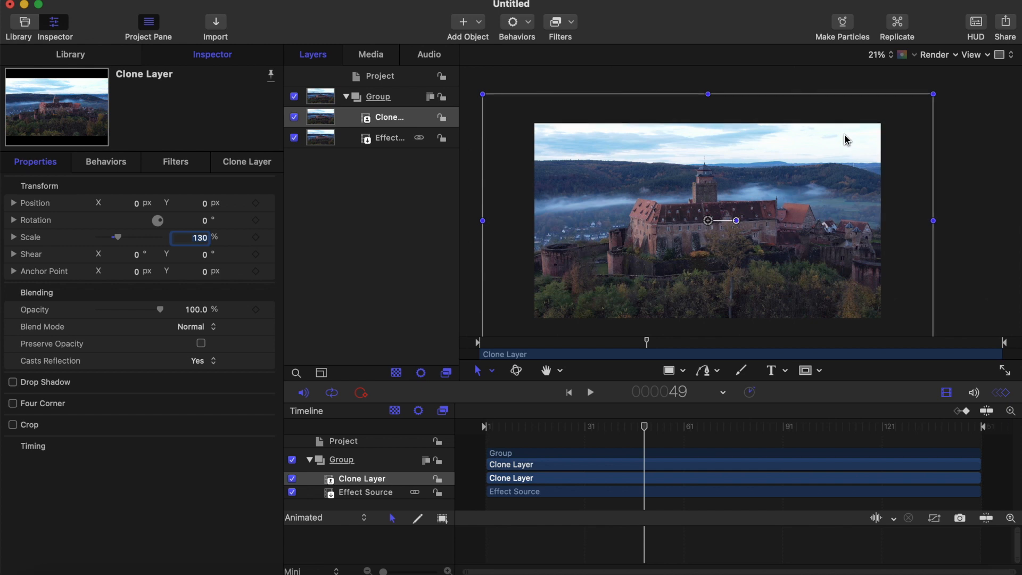
Step: Show the rulers along the canvas edges
scroll(684, 210, down, 3)
scroll(695, 221, up, 2)
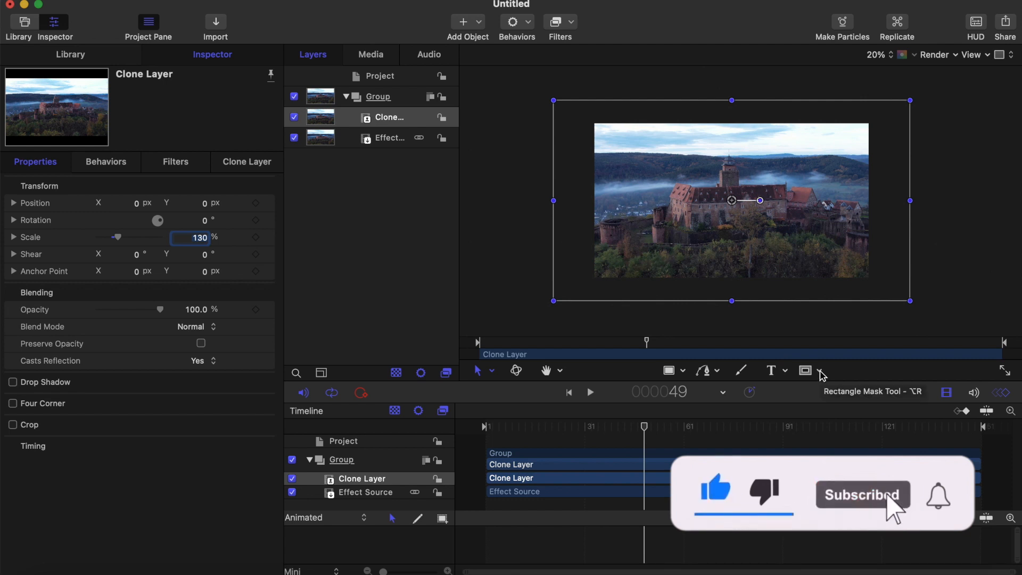
click(972, 54)
click(919, 87)
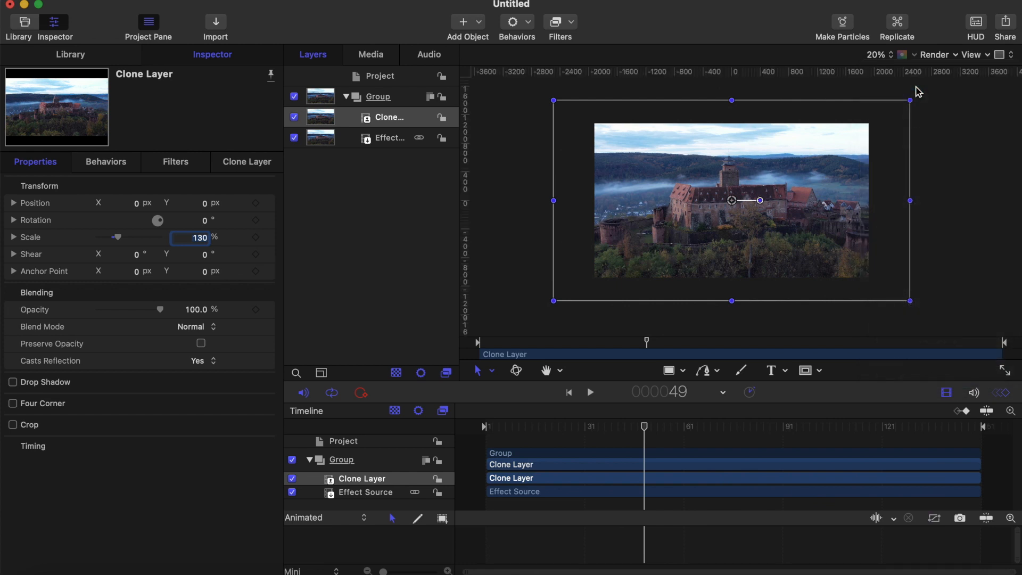
Step: Draw a tall, narrow rectangle mask on the clone layer, left of the frame's centre and extending beyond its upper and lower edges
click(824, 371)
click(820, 371)
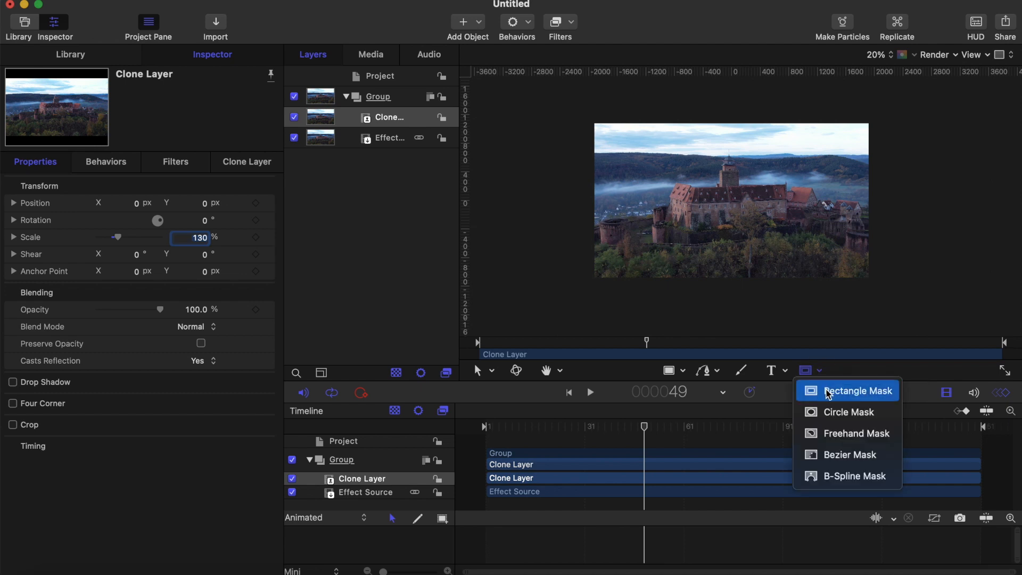
click(829, 392)
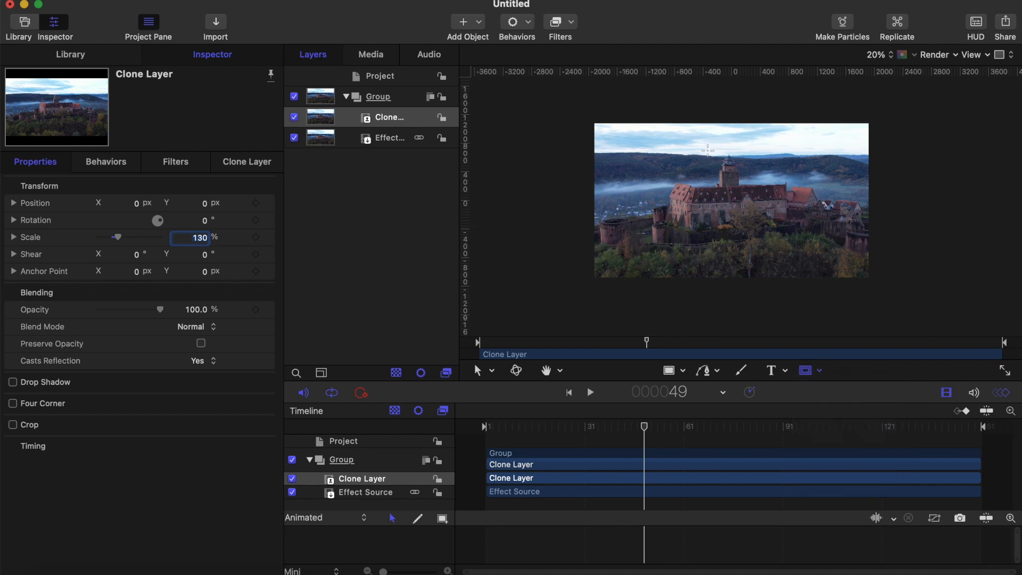
scroll(657, 146, down, 5)
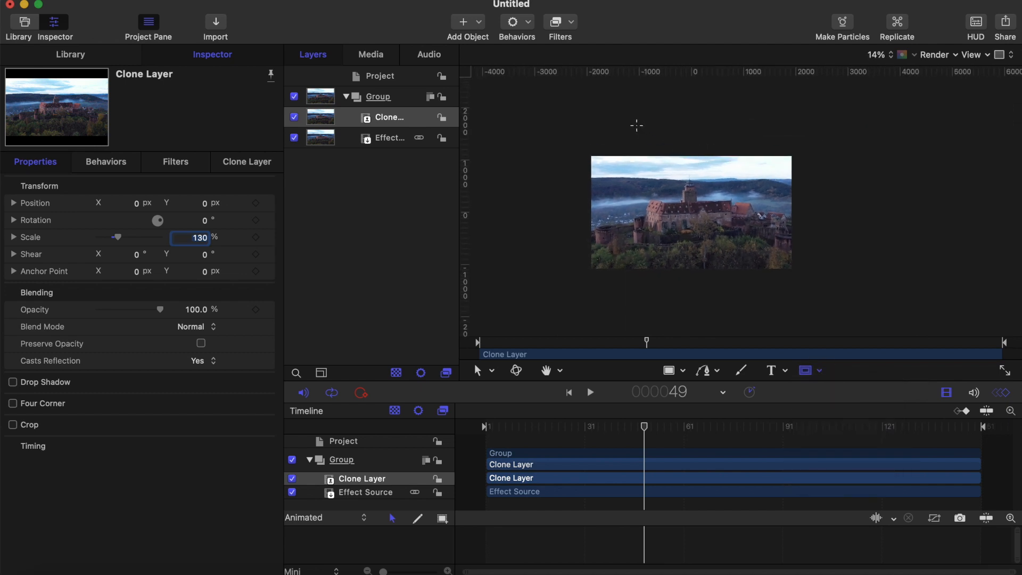
mouse_move(639, 124)
mouse_down()
mouse_move(666, 169)
mouse_move(679, 242)
mouse_move(664, 303)
mouse_up()
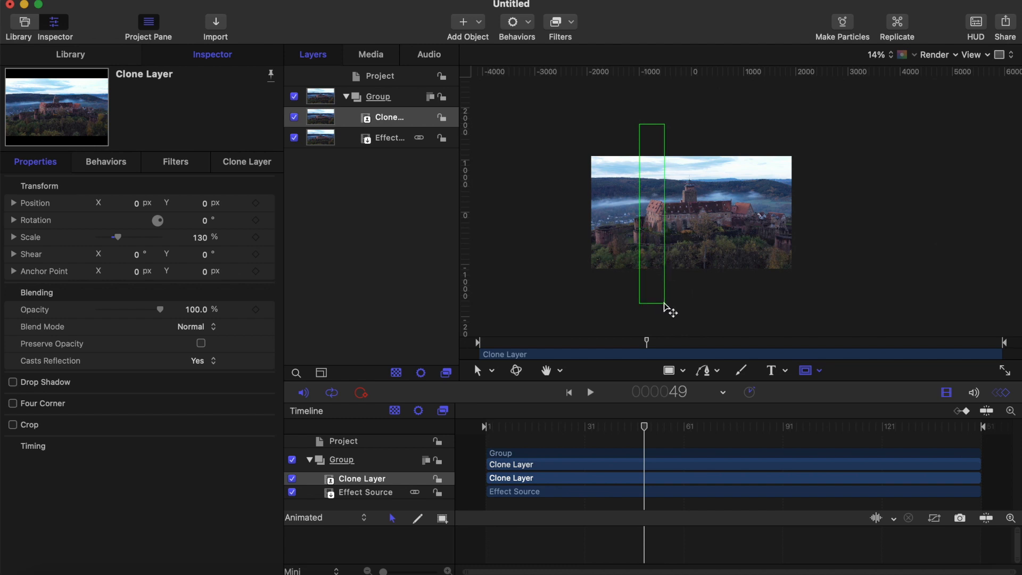
Step: Add a vertical guide to the canvas and align it with the frame's centre at 0 on the horizontal ruler
scroll(685, 243, up, 3)
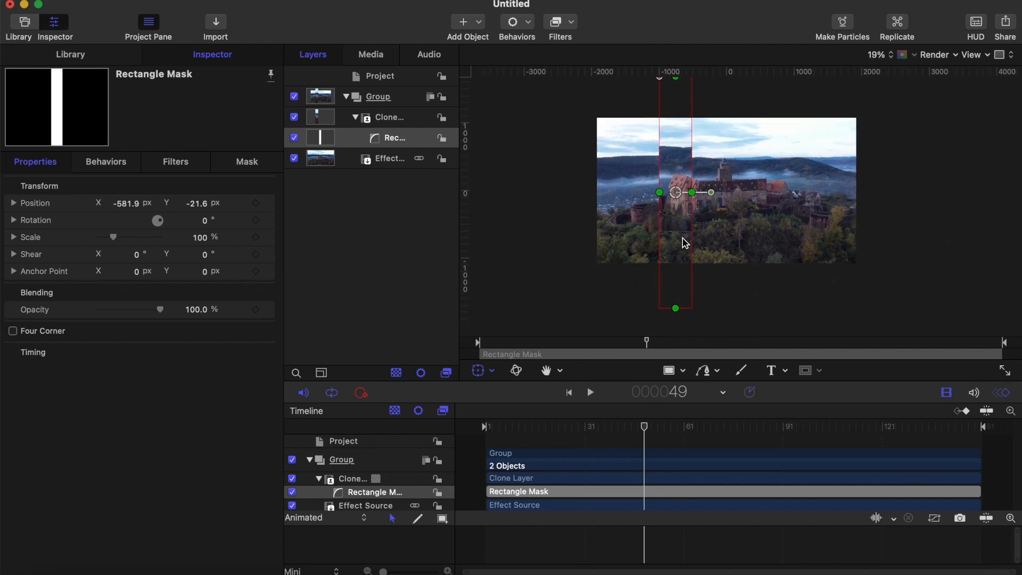
scroll(685, 243, down, 2)
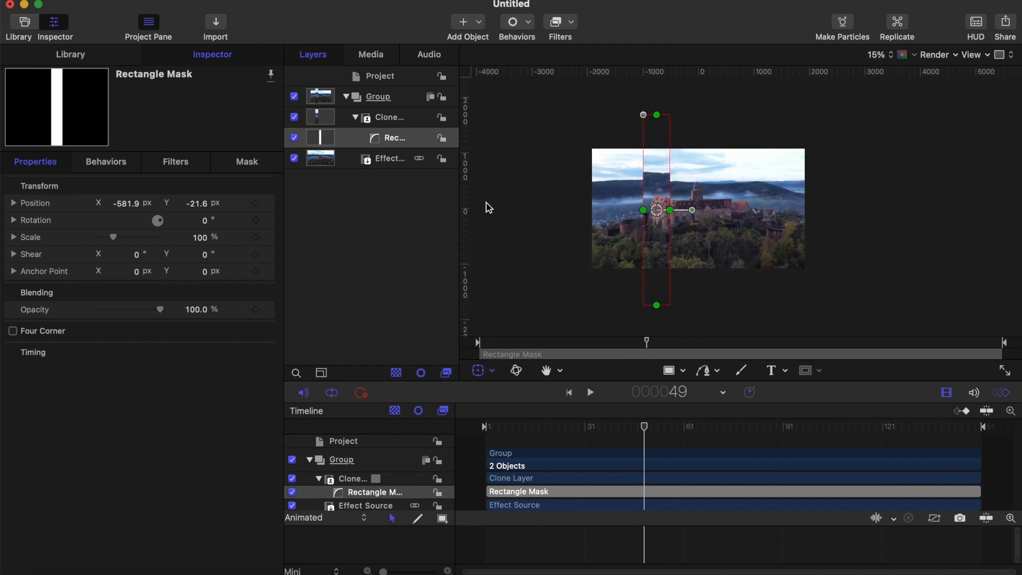
scroll(577, 200, down, 2)
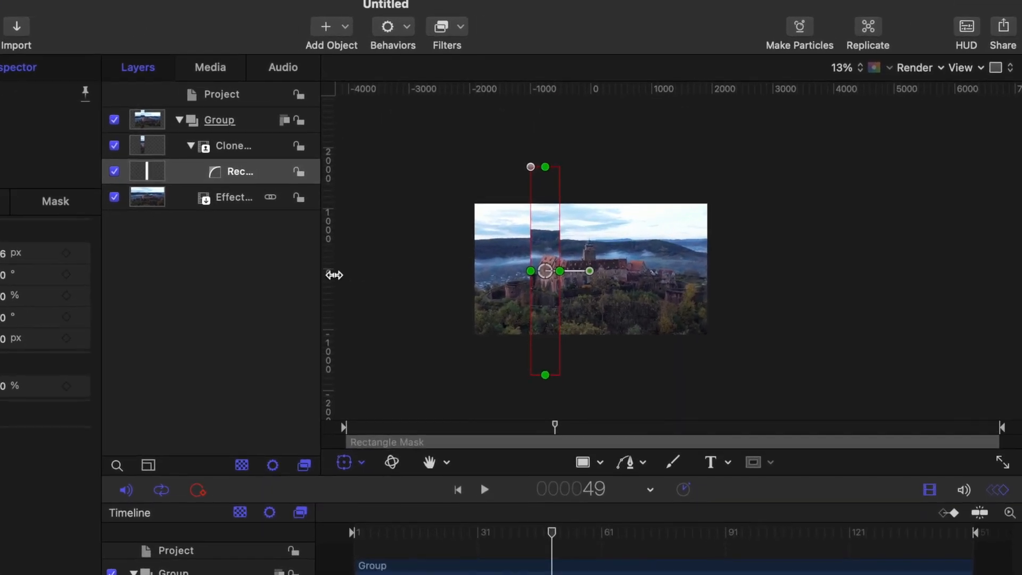
drag(477, 223, 477, 223)
drag(342, 279, 598, 287)
scroll(661, 200, up, 3)
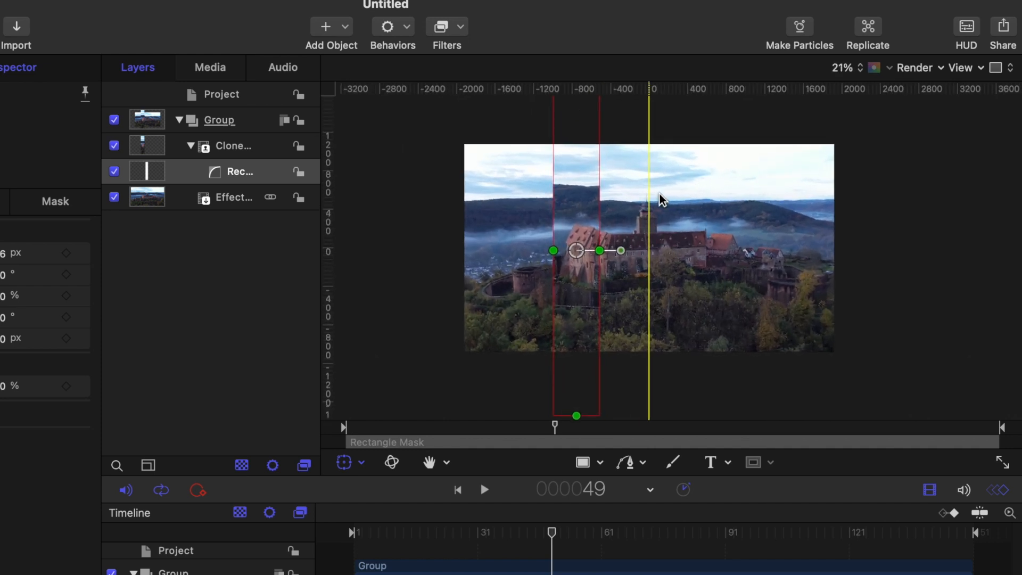
scroll(660, 200, up, 2)
drag(649, 179, 649, 185)
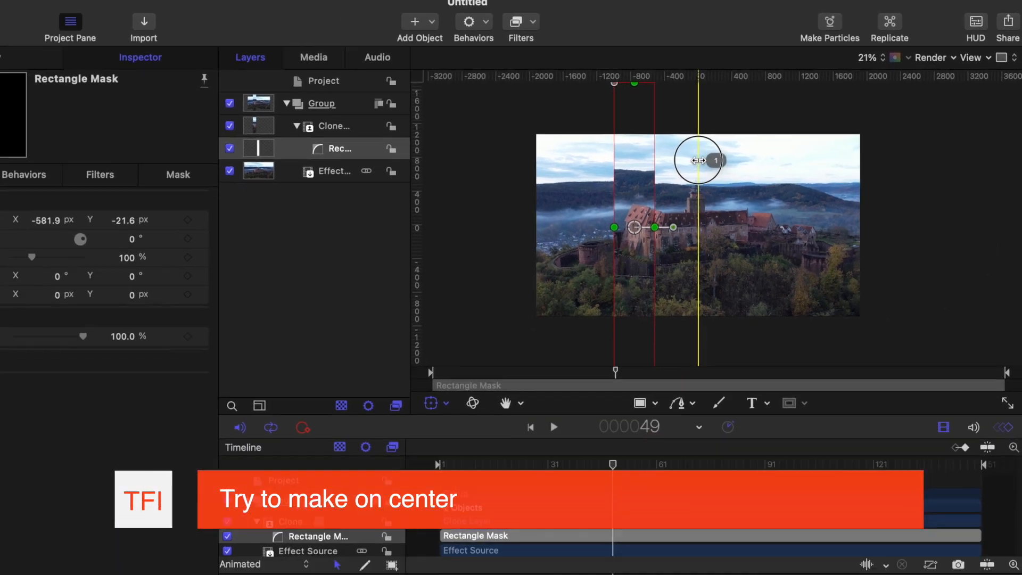
Step: Set the rectangle mask's X position to -183.9 px so its right edge meets the centre guide
scroll(716, 233, down, 2)
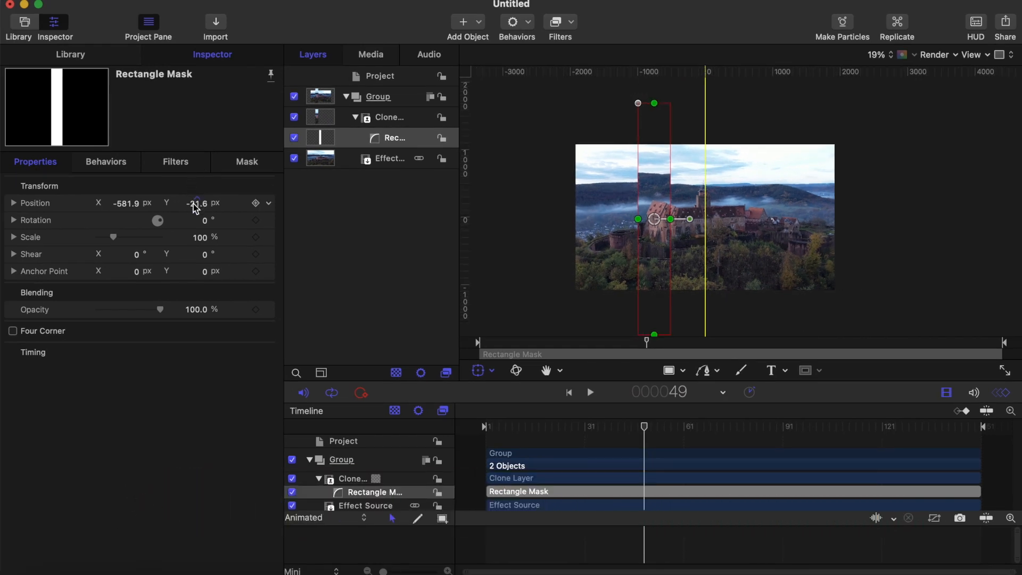
drag(126, 203, 126, 204)
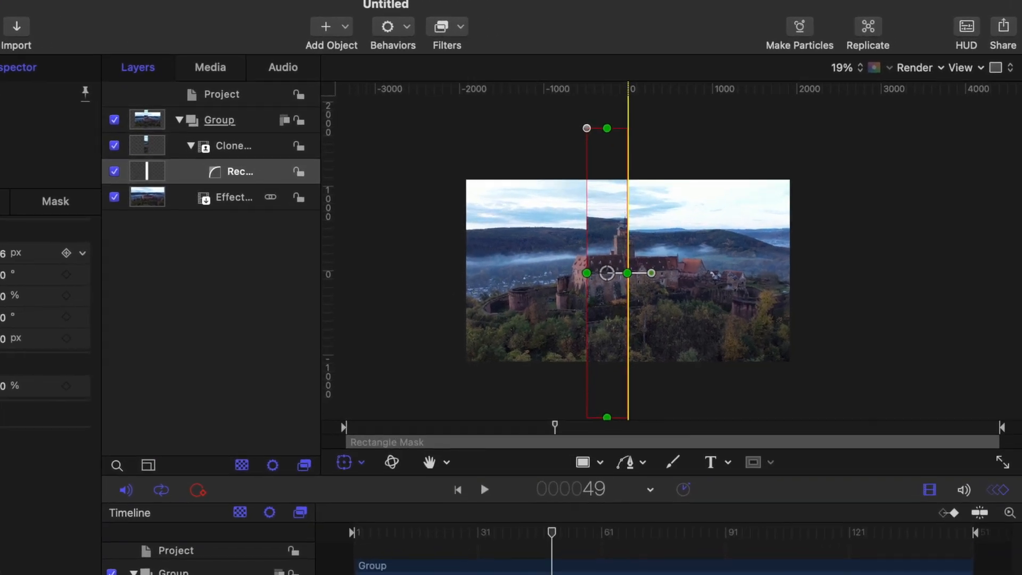
scroll(770, 290, up, 6)
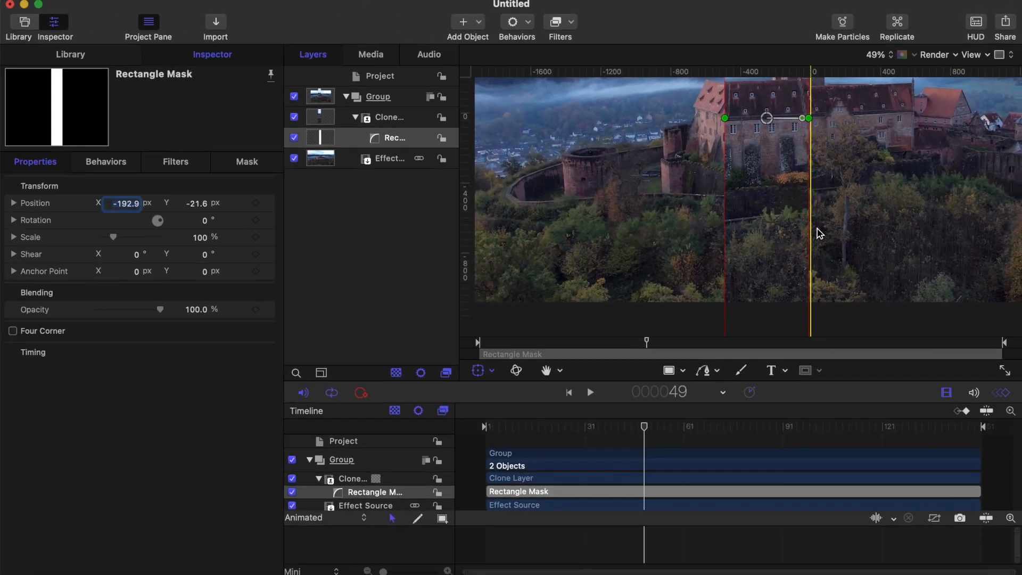
scroll(781, 280, up, 3)
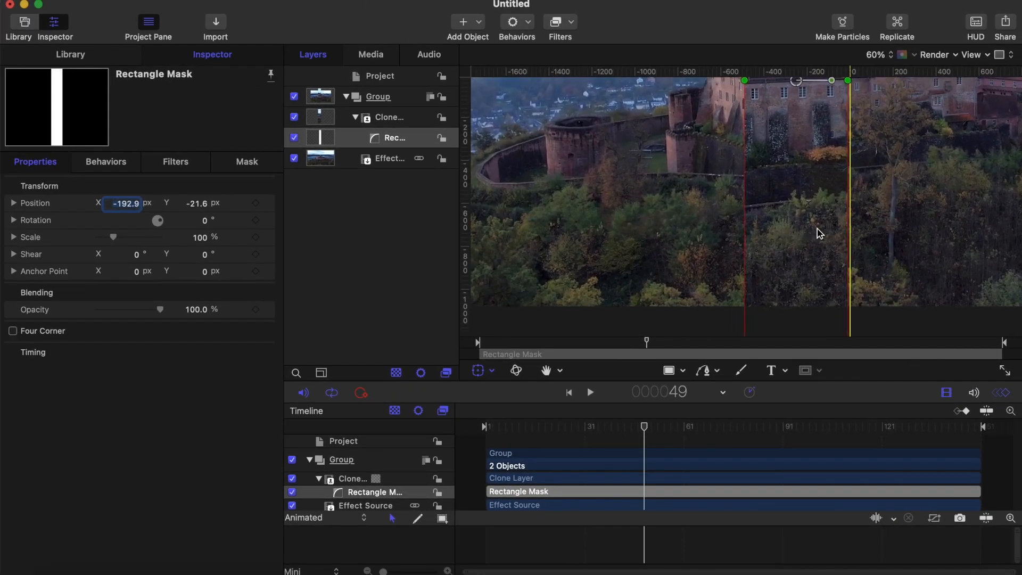
scroll(816, 228, right, 3)
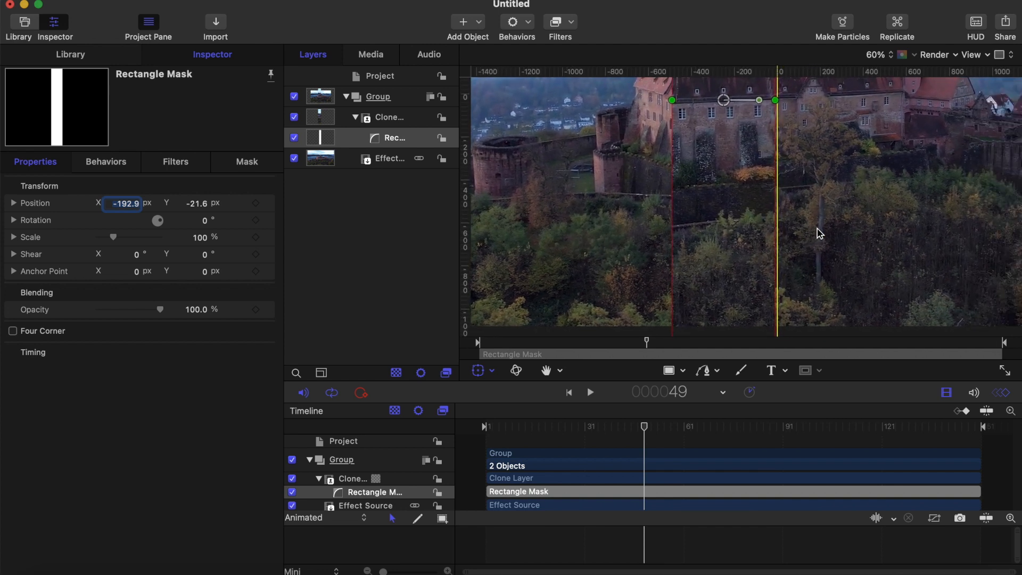
click(128, 205)
drag(129, 207, 131, 207)
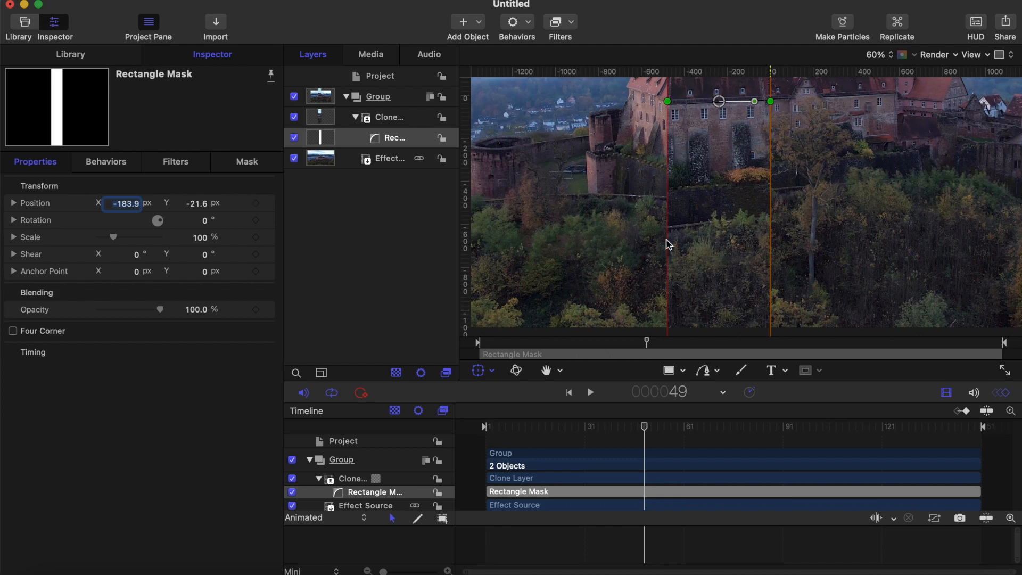
Step: Convert the rectangle mask on the clone layer into editable control points
scroll(703, 249, down, 5)
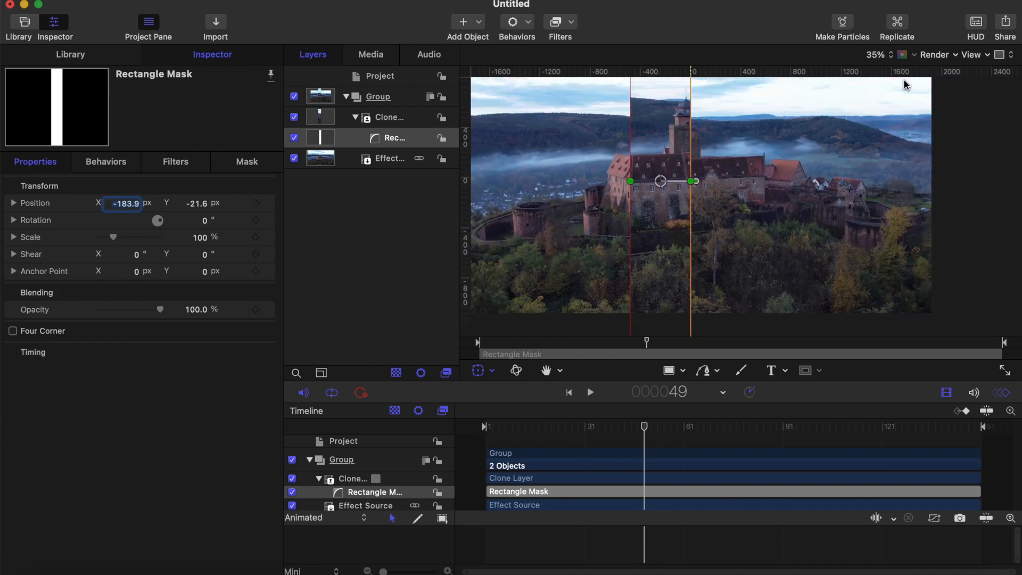
click(885, 58)
click(884, 78)
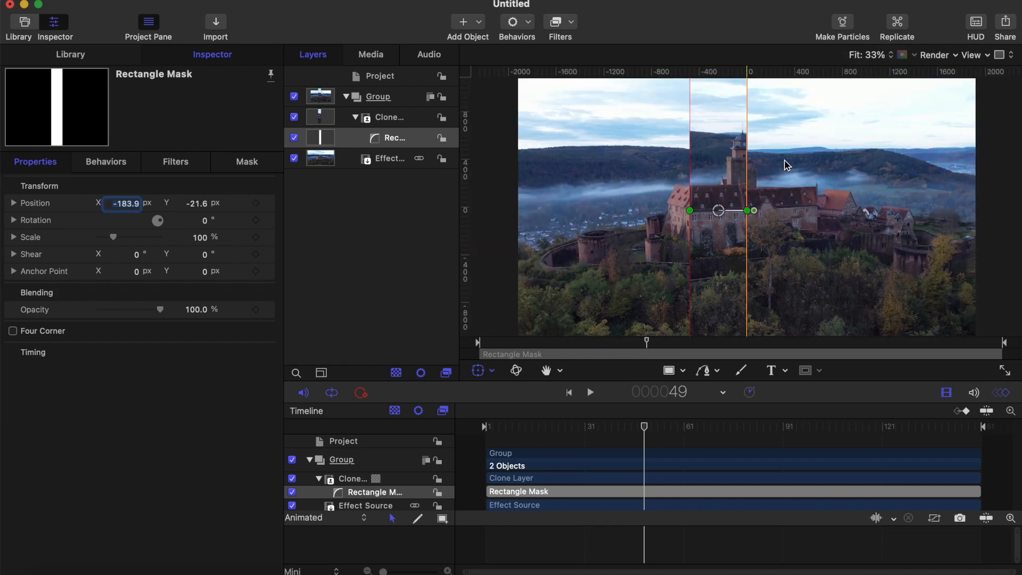
scroll(787, 166, down, 4)
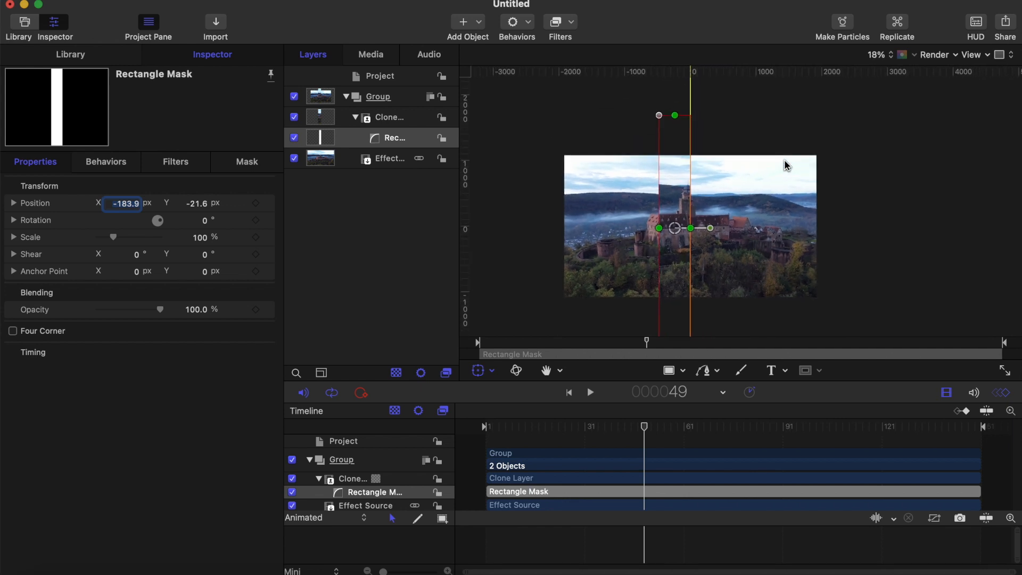
scroll(787, 166, left, 3)
scroll(786, 166, down, 2)
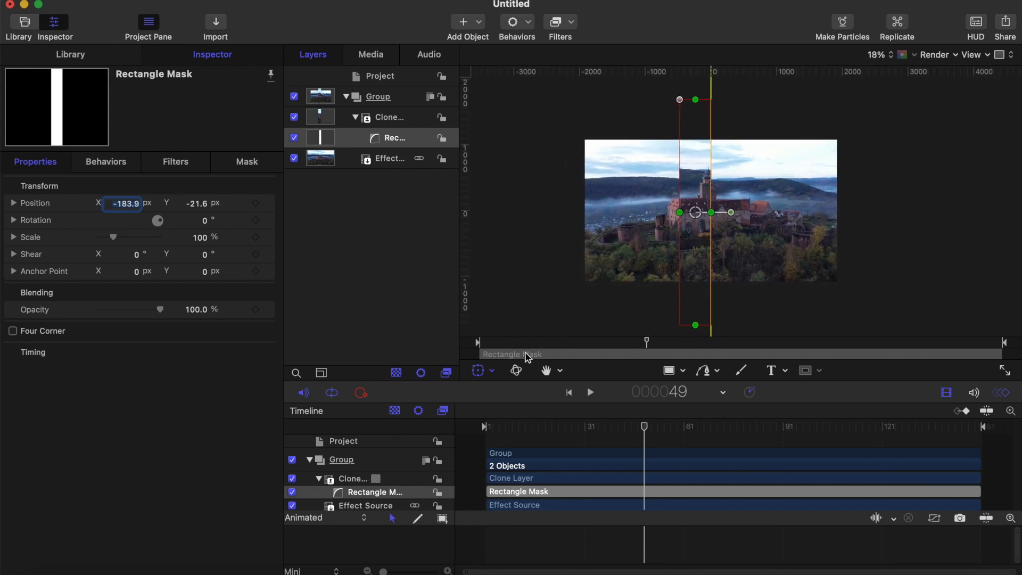
click(672, 374)
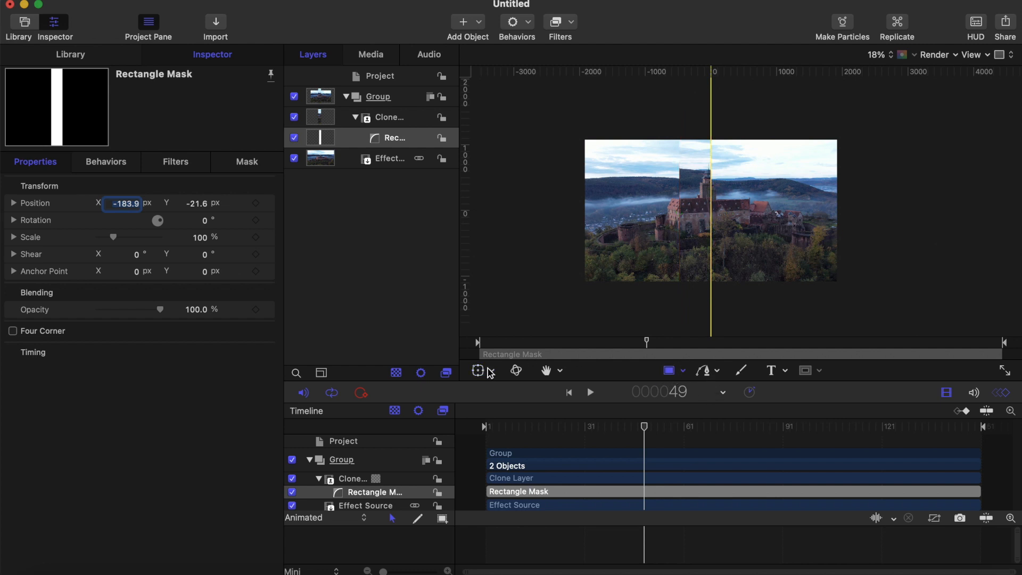
click(248, 163)
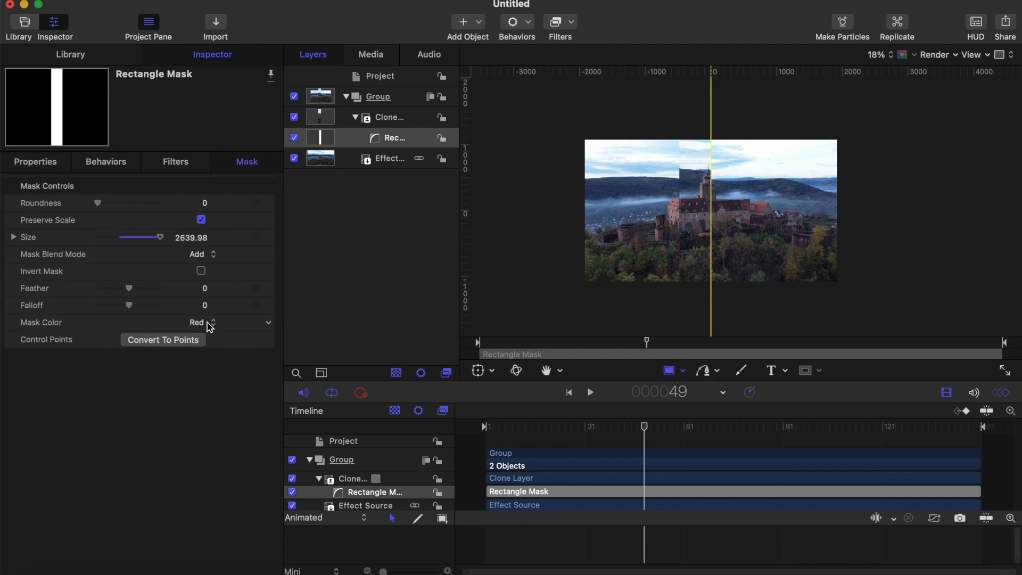
click(175, 341)
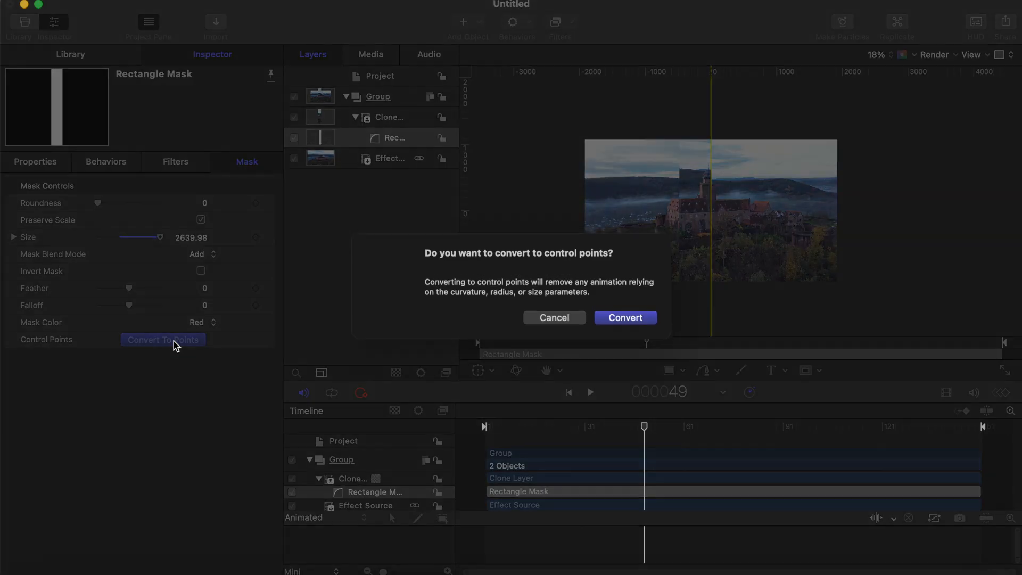
click(622, 319)
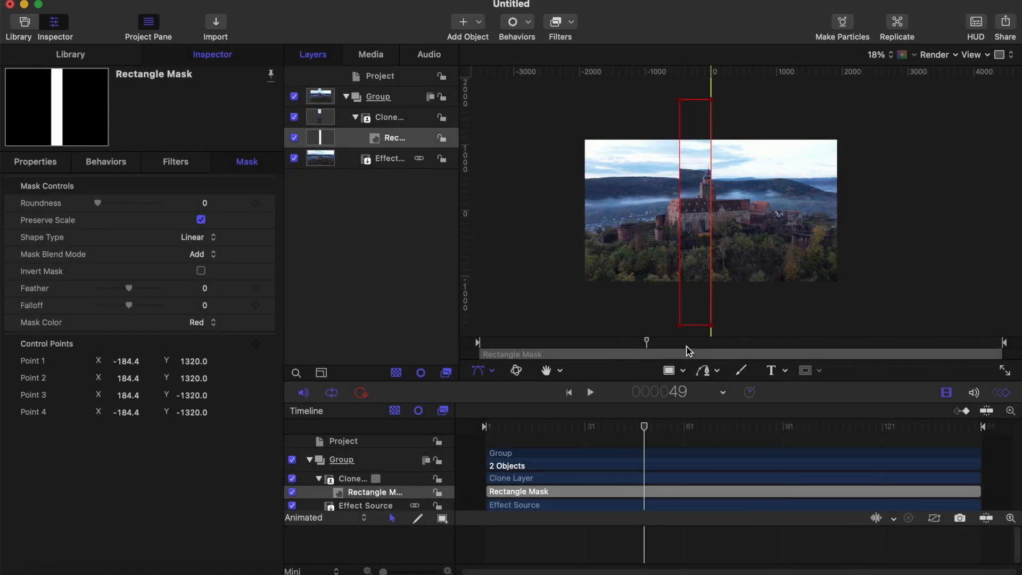
Step: Add a keyframe for the rectangle mask's control points at frame 10
click(499, 429)
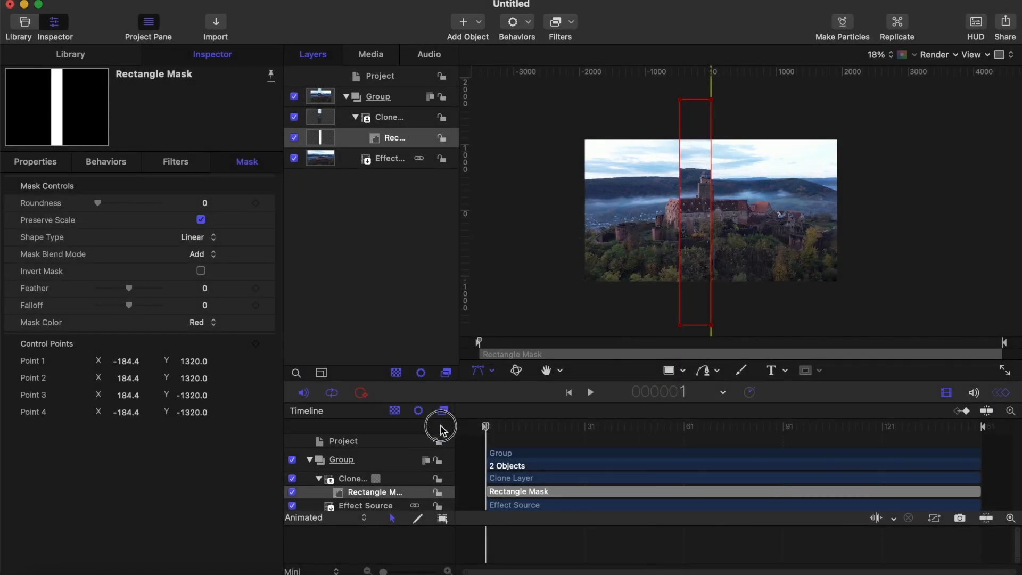
key(Right)
key(Right)
key(Right)
key(Right)
key(Right)
key(Right)
key(Right)
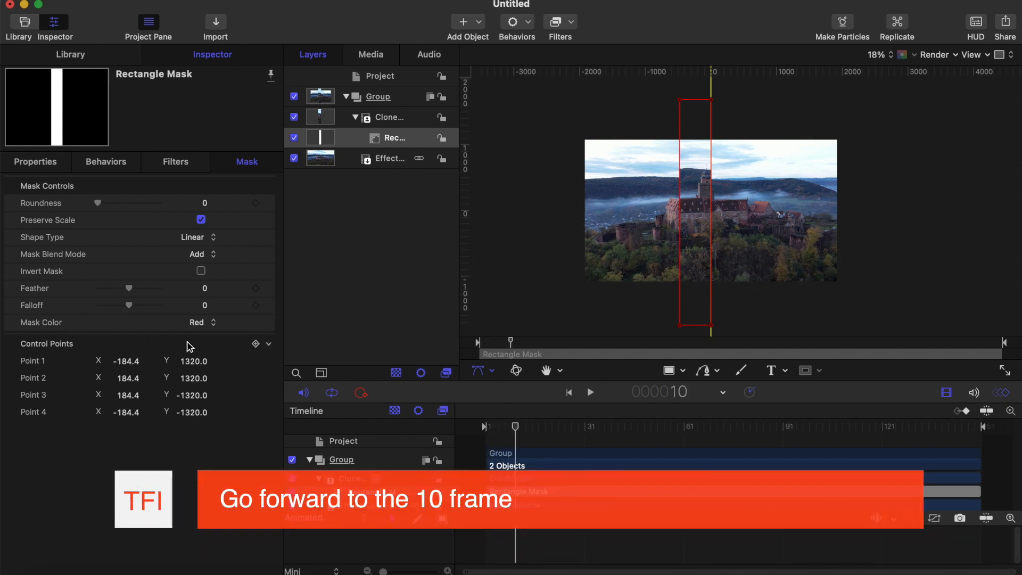
click(256, 343)
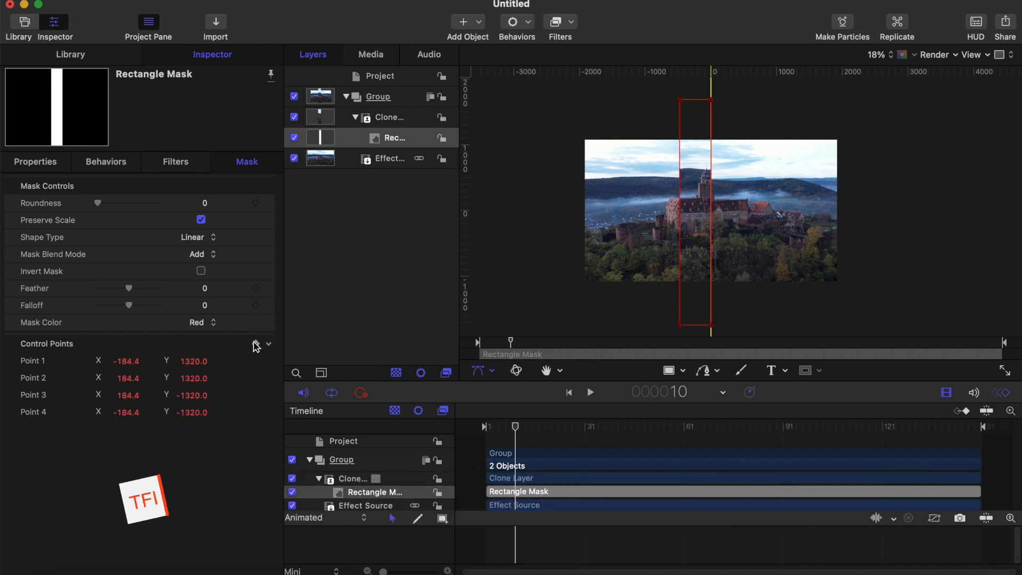
Step: At frame 1, move the mask's left edge onto the centre guide to collapse the rectangle, and preview the opening animation
drag(518, 431, 477, 435)
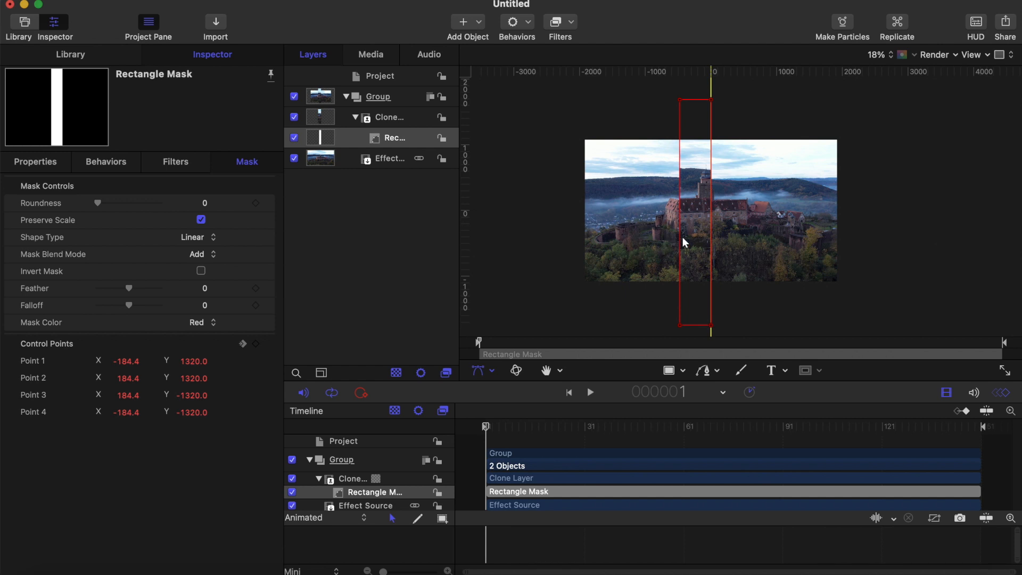
drag(680, 241, 711, 241)
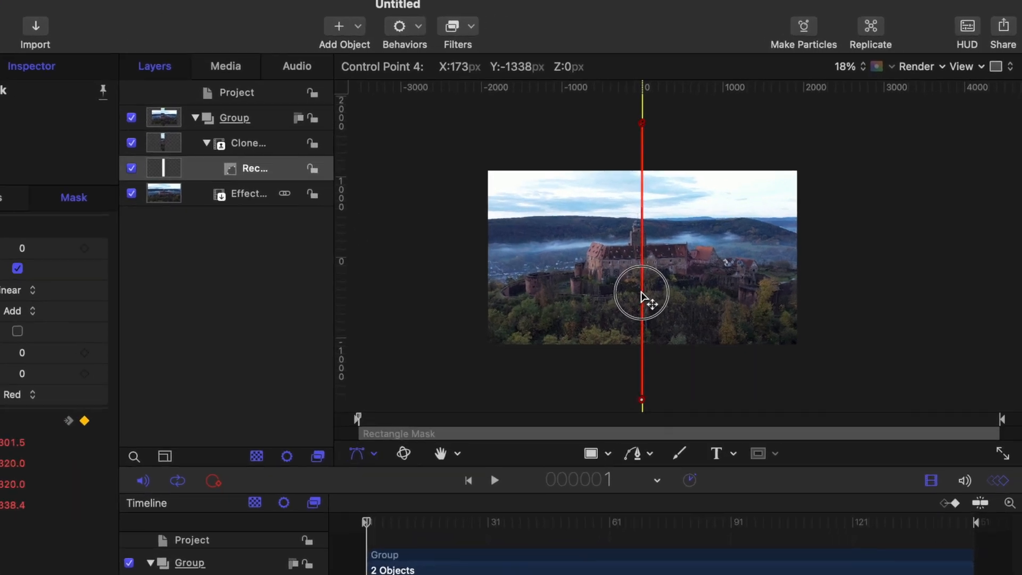
drag(641, 296, 636, 298)
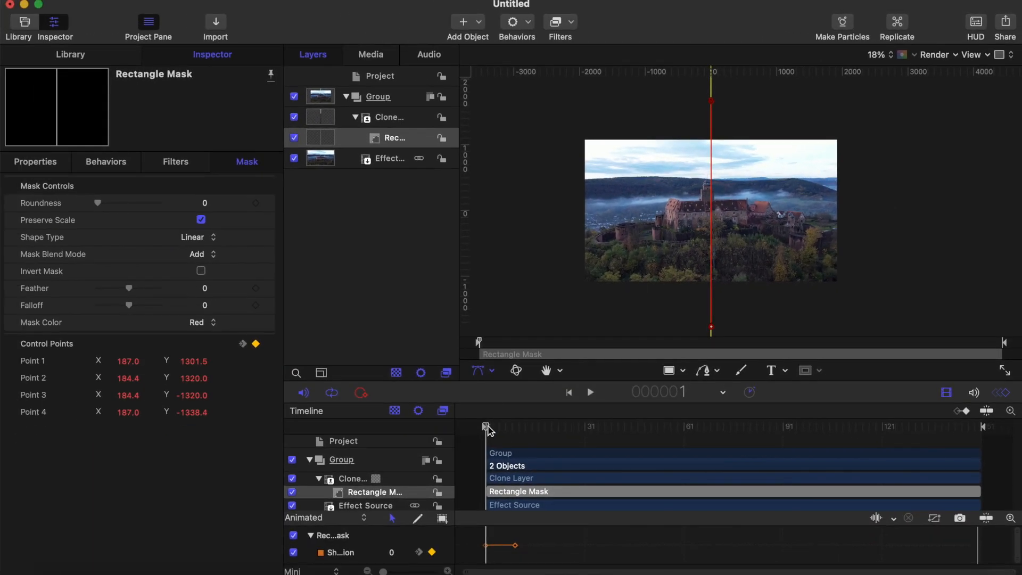
drag(489, 429, 463, 429)
key(space)
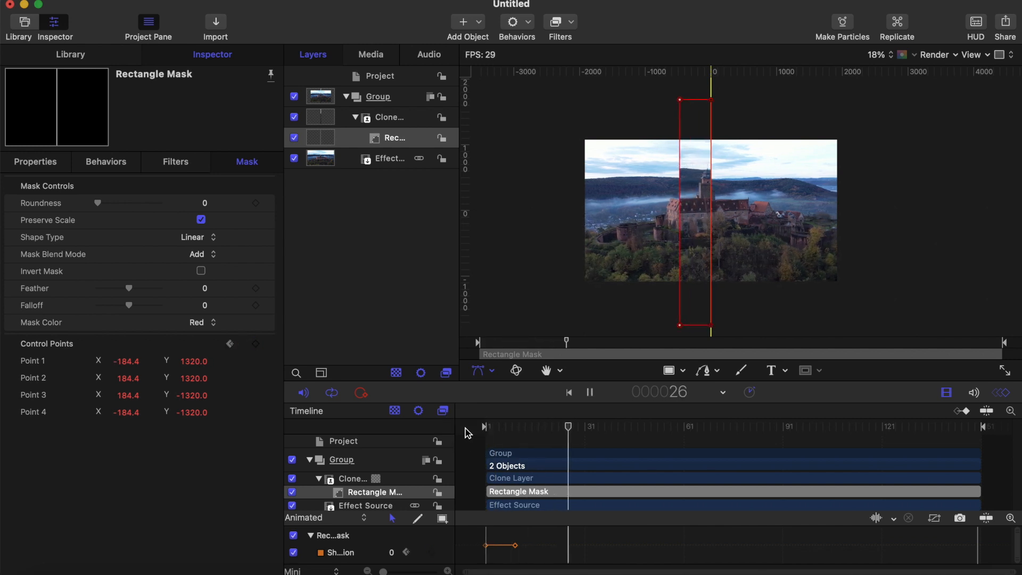
key(space)
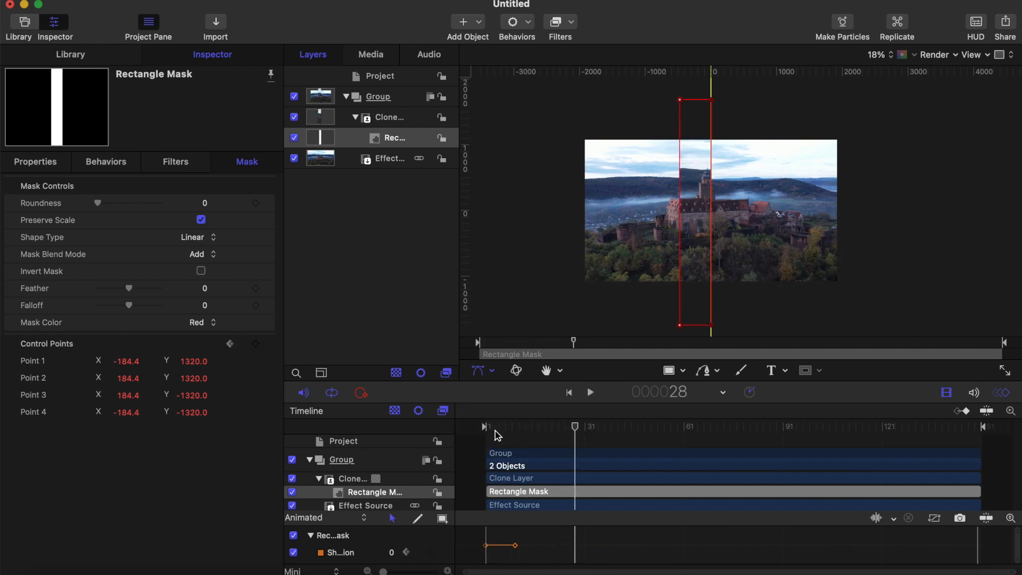
drag(495, 430, 447, 429)
key(space)
key(space)
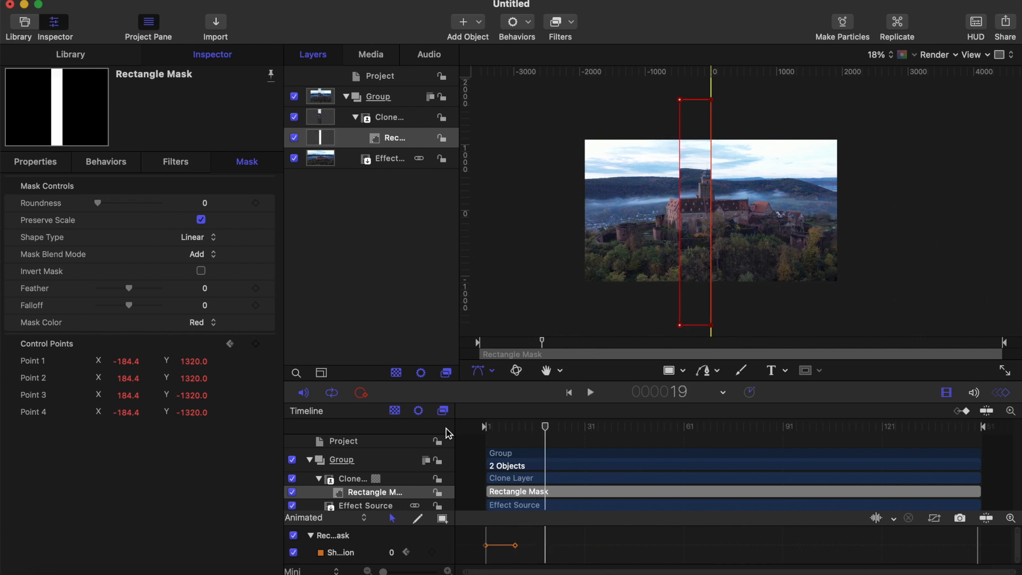
Step: Add a position keyframe for the rectangle mask at frame 1
drag(546, 429, 680, 430)
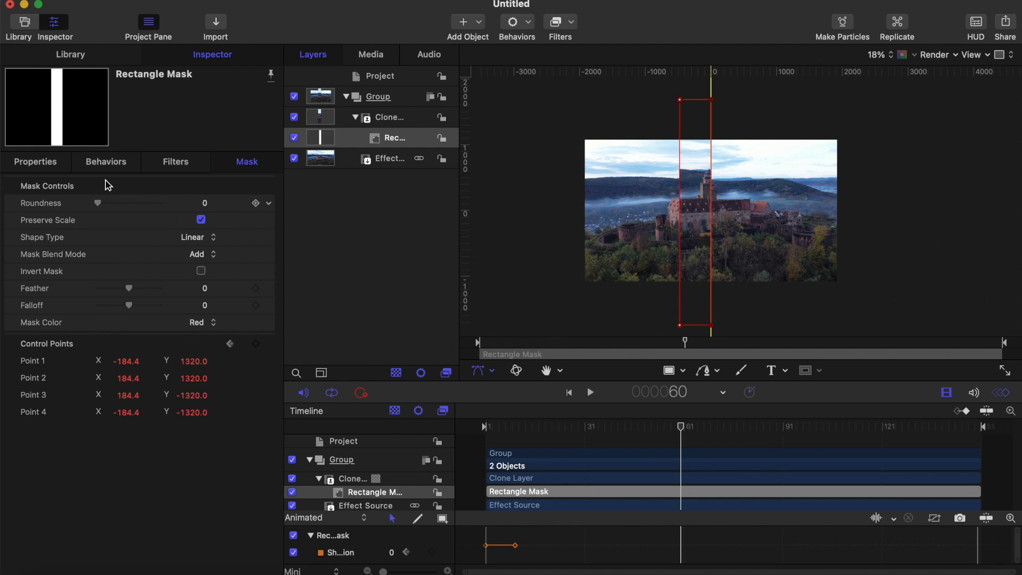
click(34, 165)
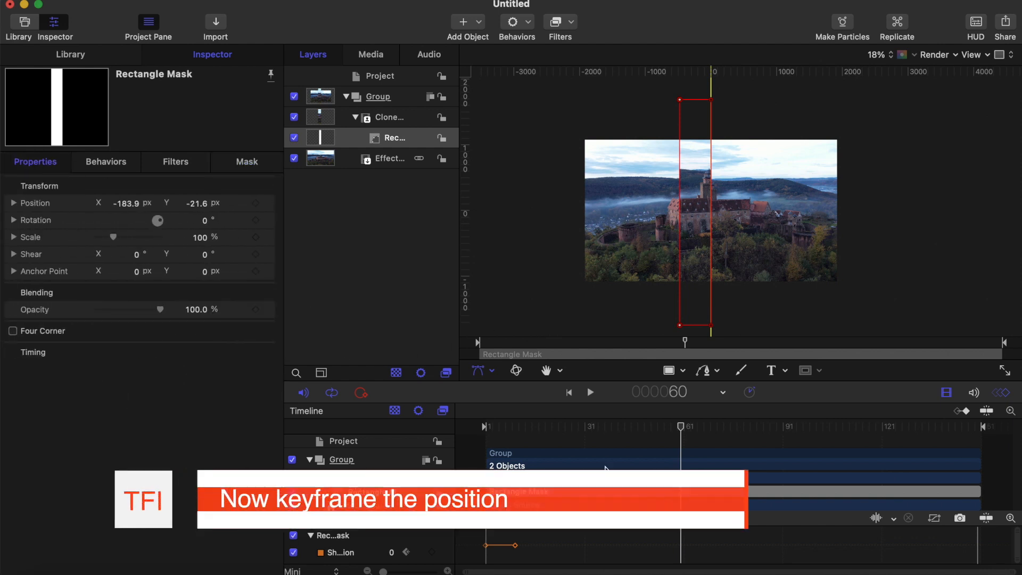
drag(676, 426, 447, 425)
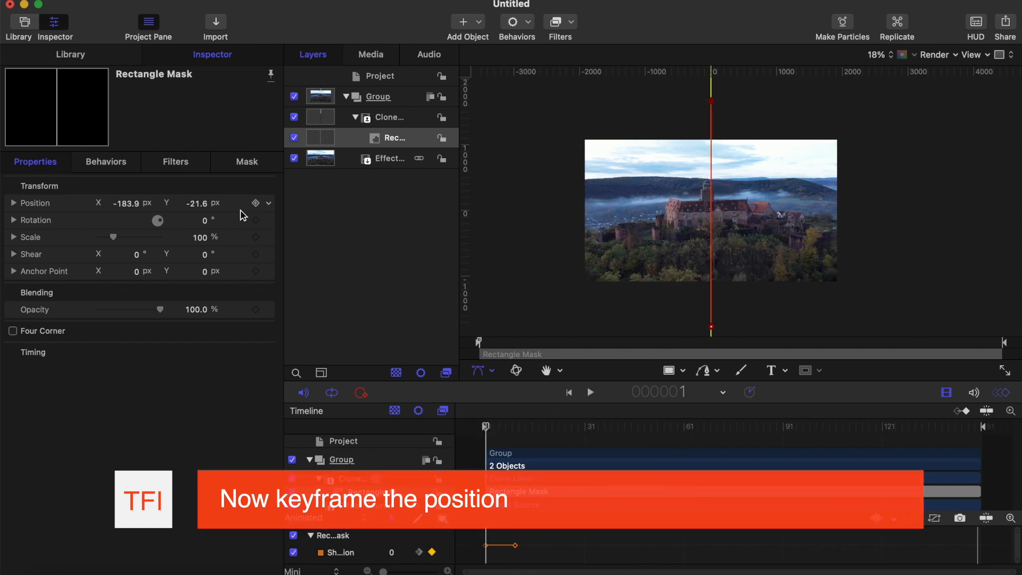
click(255, 203)
Step: At frame 60, add a vertical guide at about -3000 and set the mask's X position to -2488.9 px so its right edge meets it
drag(490, 432, 690, 441)
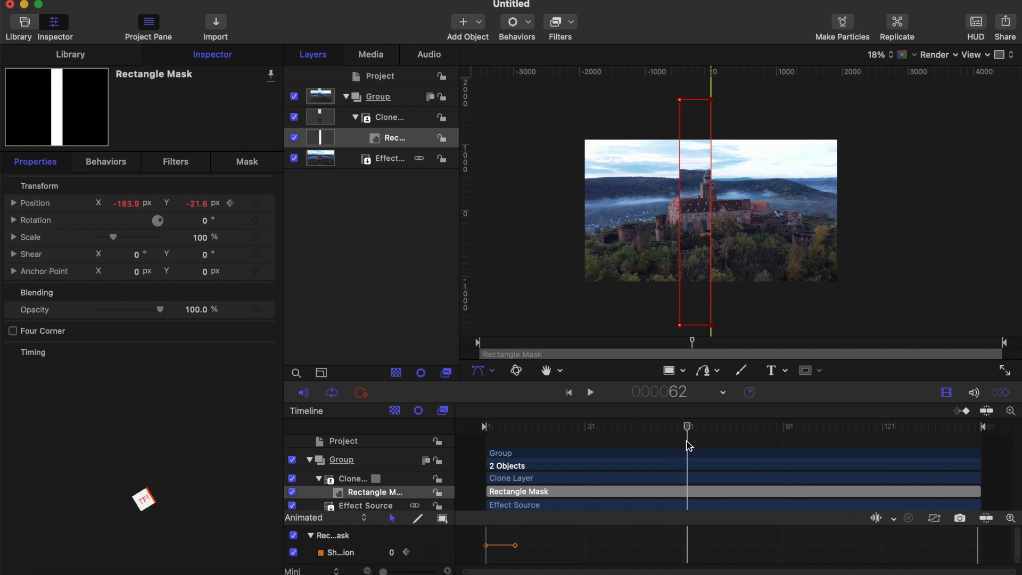
key(Left)
key(Left)
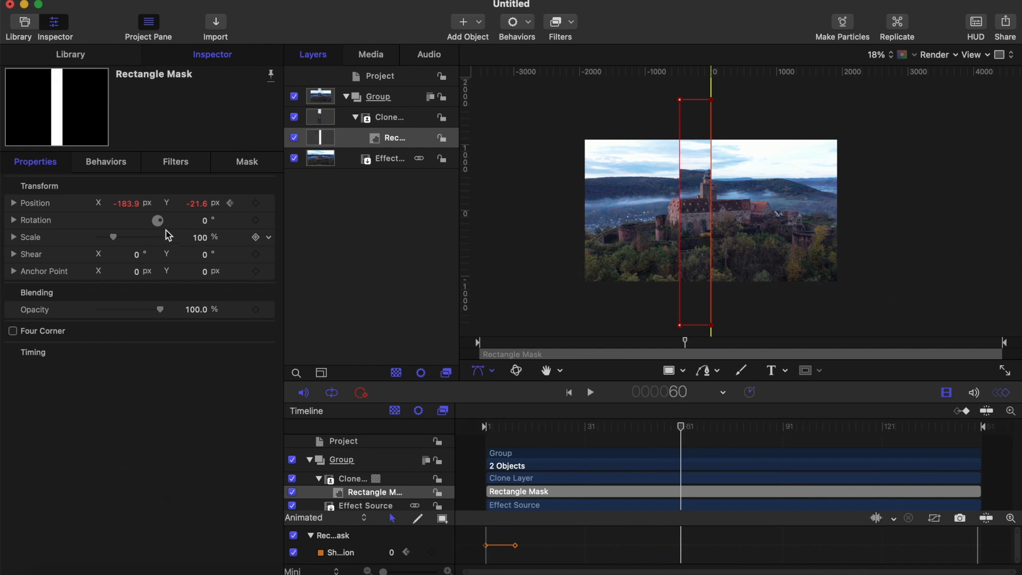
click(130, 209)
scroll(504, 220, down, 3)
scroll(504, 220, left, 3)
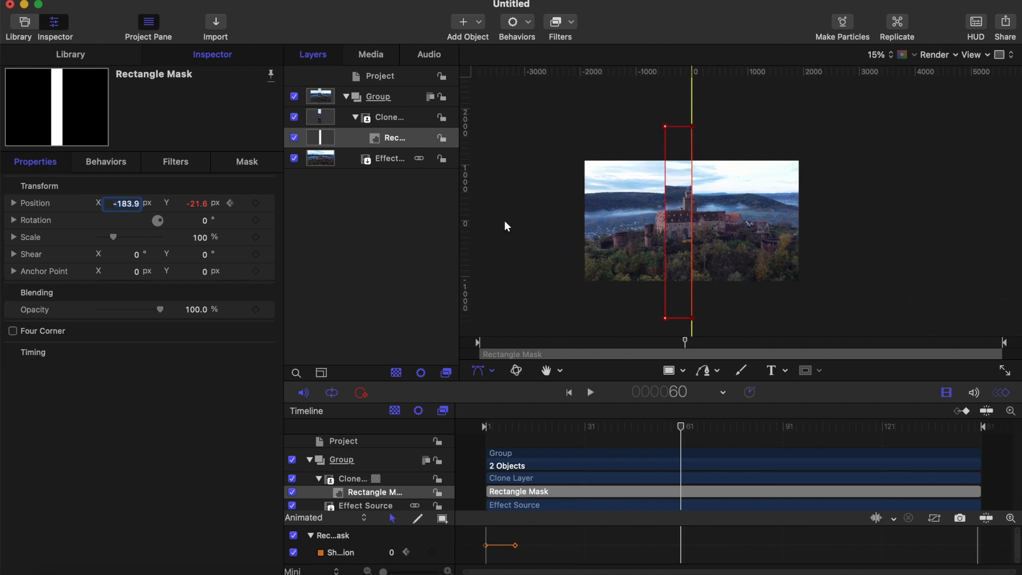
drag(463, 217, 538, 224)
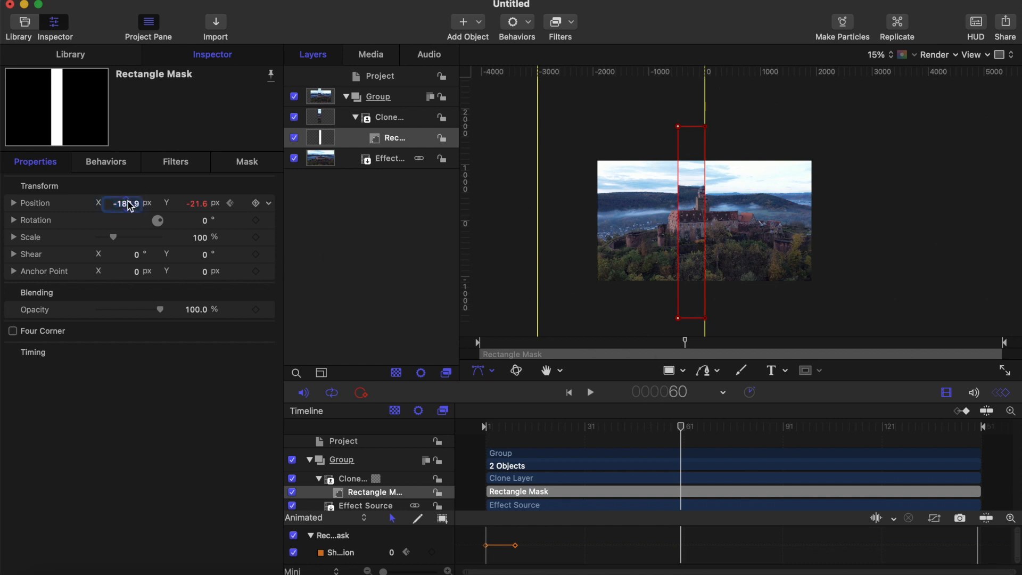
drag(130, 206, 126, 204)
drag(126, 204, 125, 204)
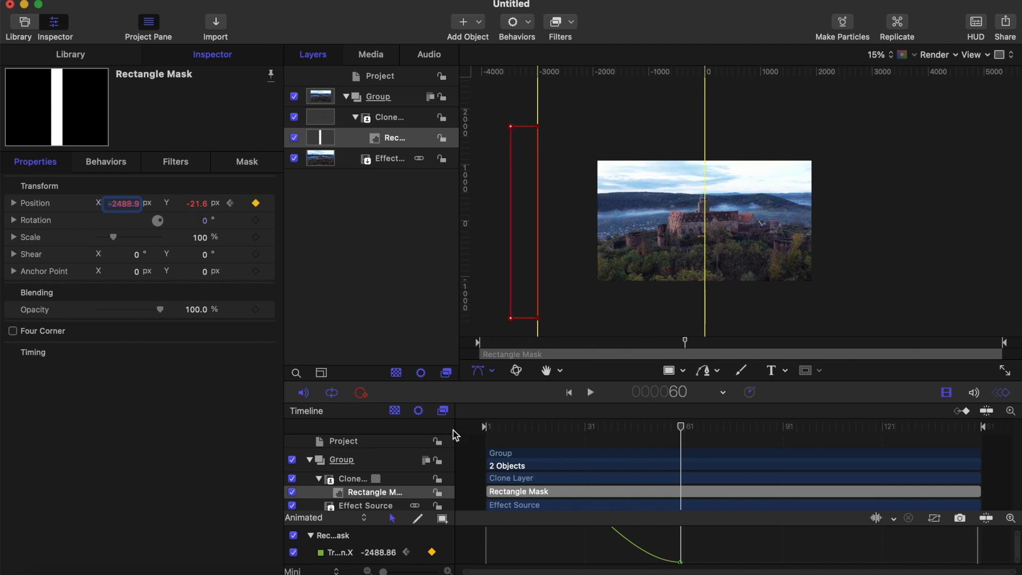
Step: Play back the mask's slide from the centre out of the frame and examine it around frame 17
drag(536, 425, 459, 424)
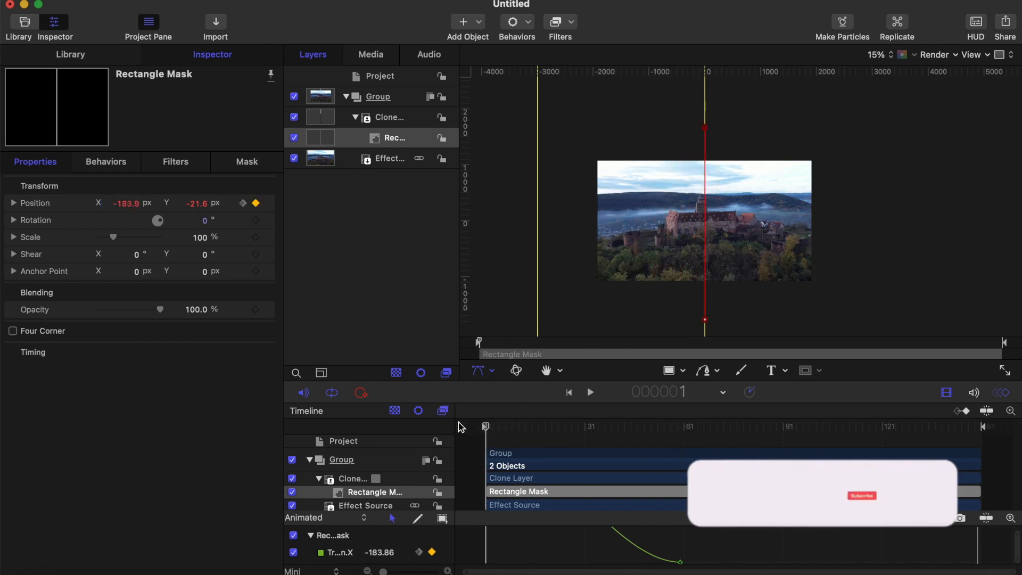
key(space)
key(space)
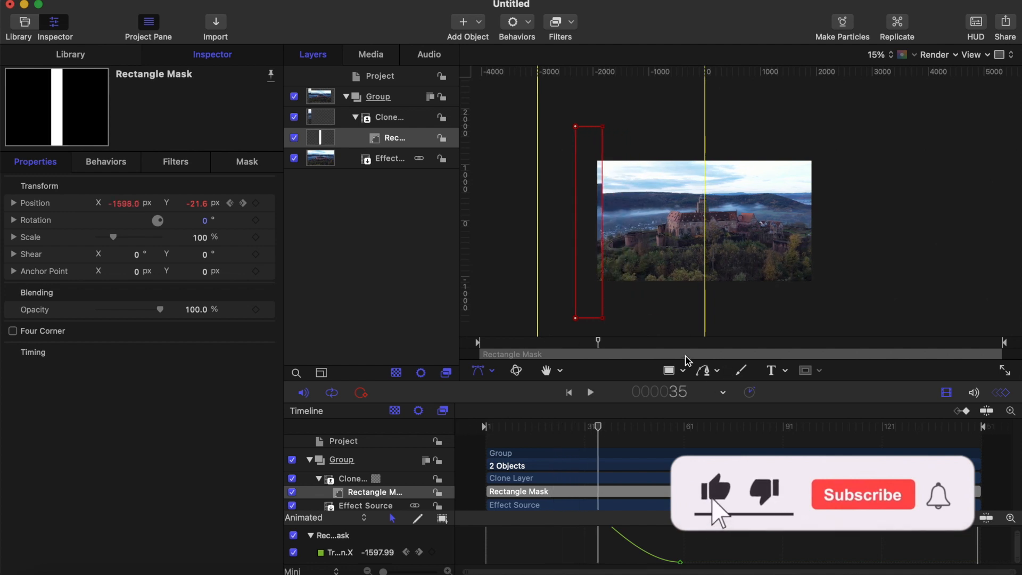
click(521, 430)
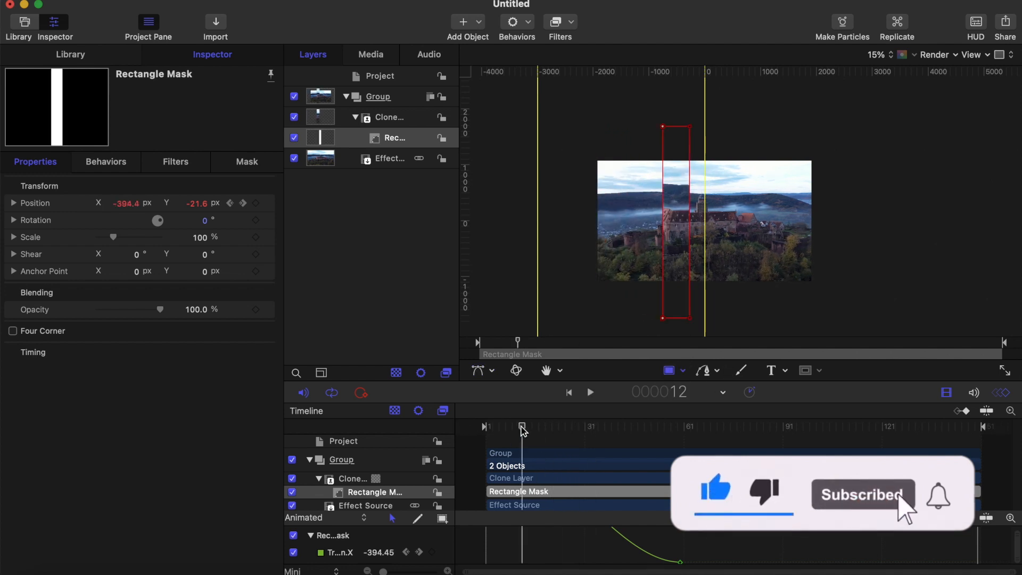
click(503, 427)
key(space)
key(space)
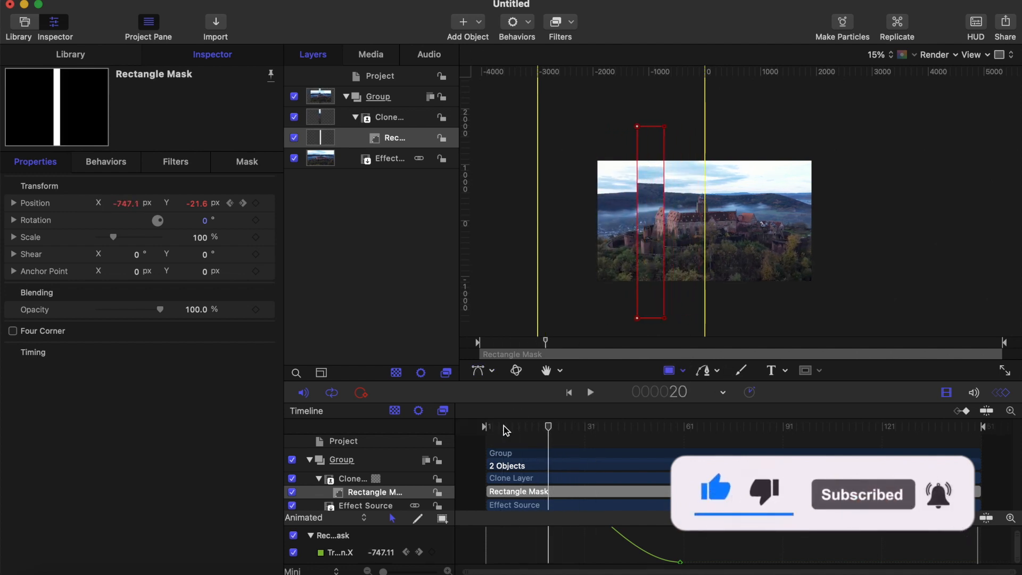
click(539, 428)
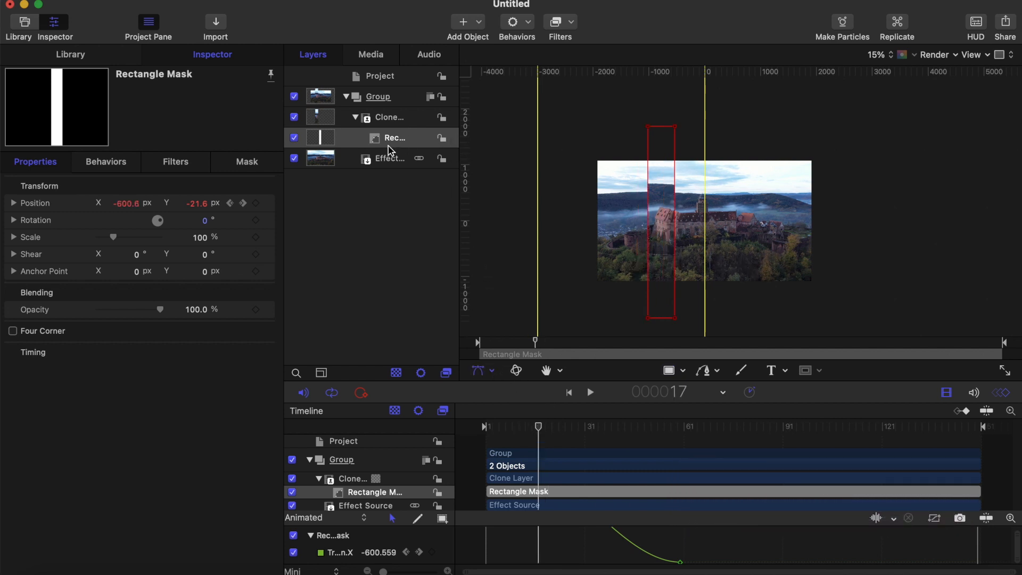
Step: Add a Color Wheels filter to the clone layer and slightly raise its midtones saturation
click(397, 119)
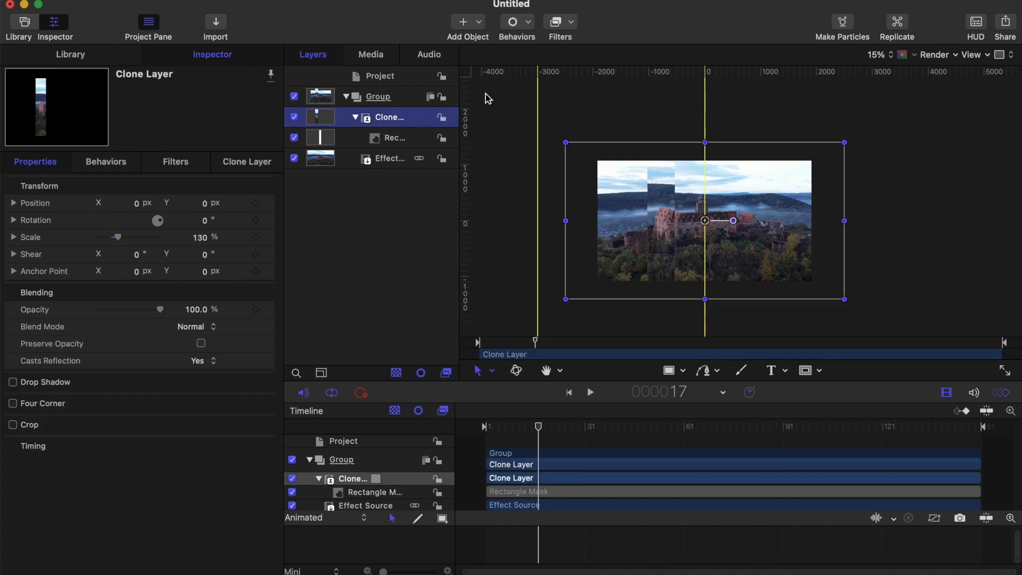
click(572, 26)
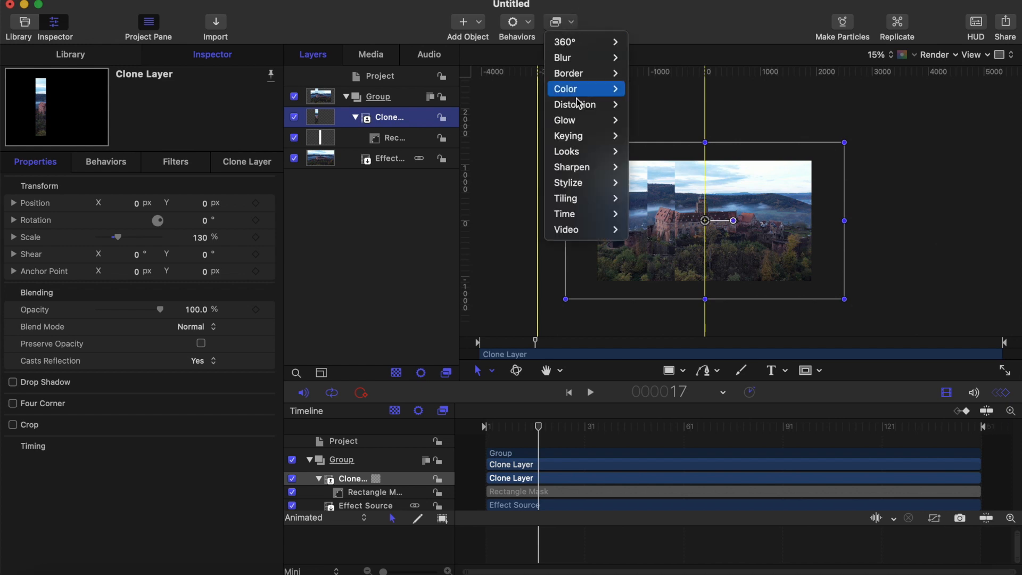
mouse_move(571, 79)
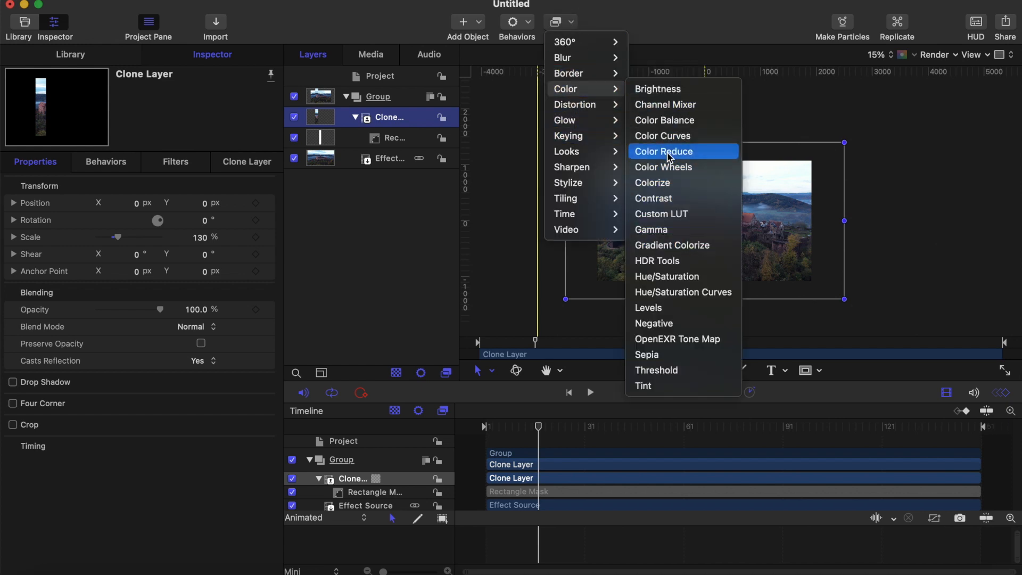
click(673, 166)
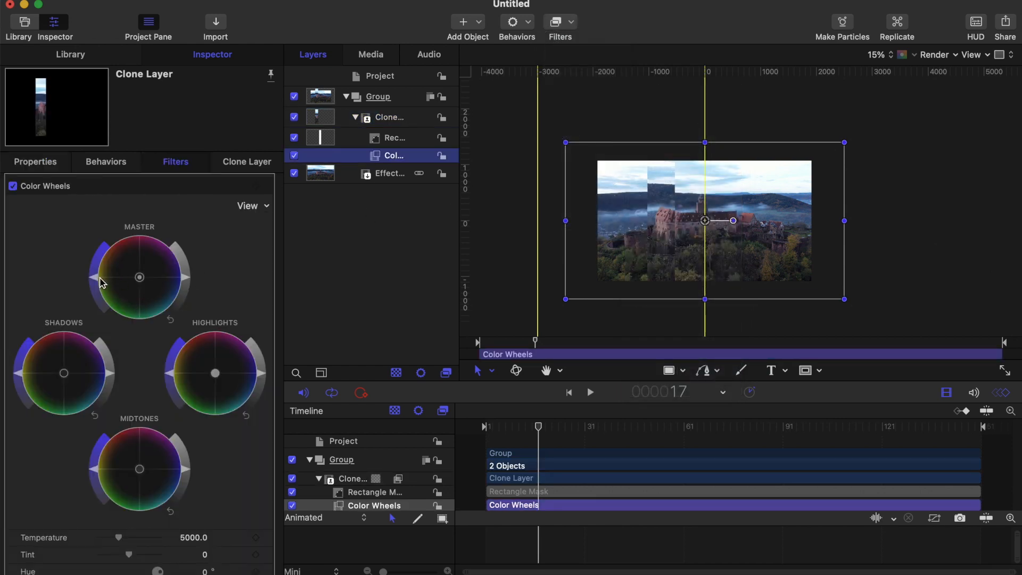
drag(97, 472, 95, 458)
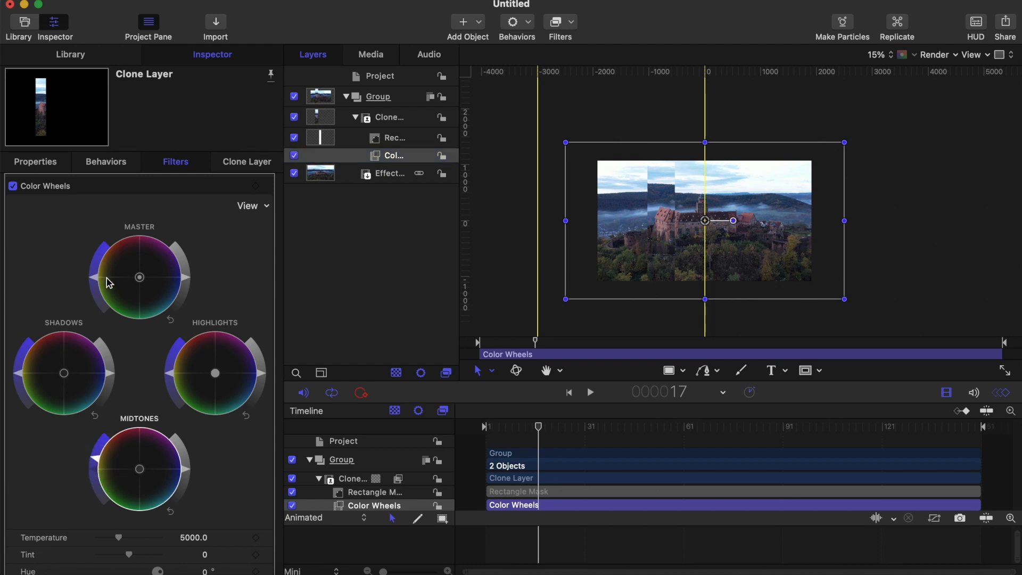
Step: Slightly raise the master saturation in the clone layer's Color Wheels filter and check the animation from the start, stopping around frame 13
drag(95, 275, 95, 265)
drag(542, 427, 468, 423)
key(space)
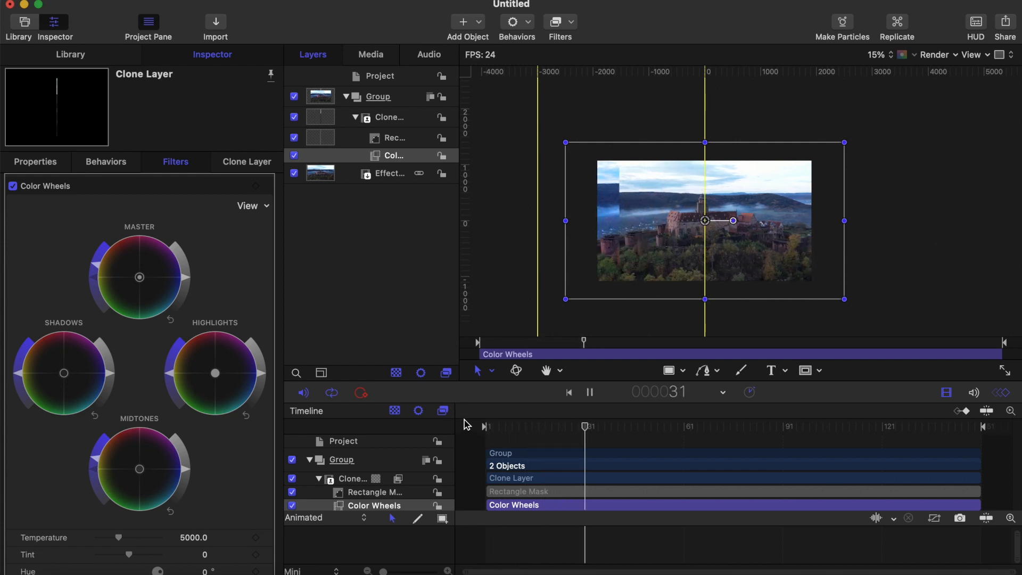
key(space)
click(499, 426)
drag(499, 426, 527, 426)
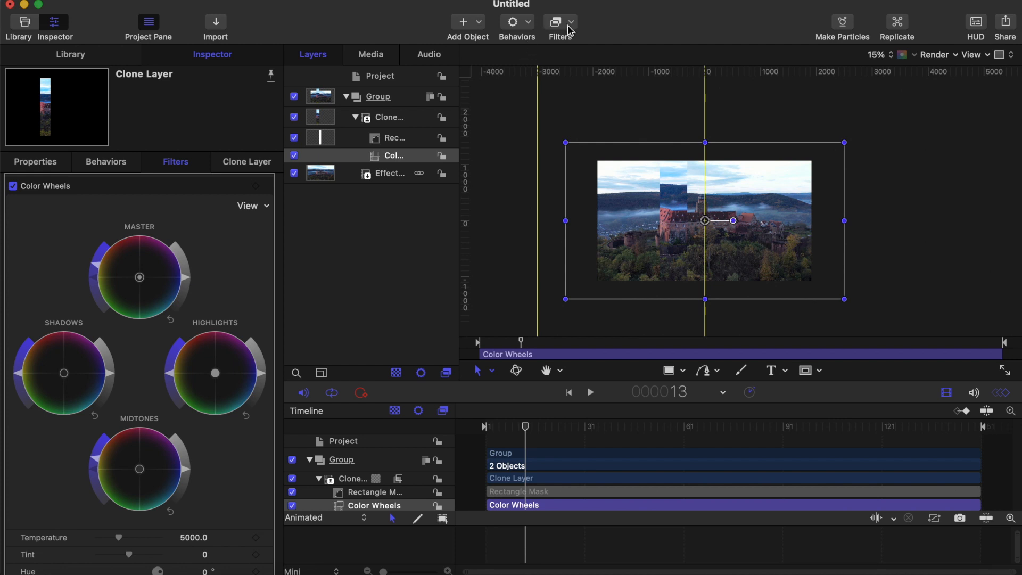
Step: Add a Gaussian Blur filter to the clone layer and set its amount to 10
click(407, 117)
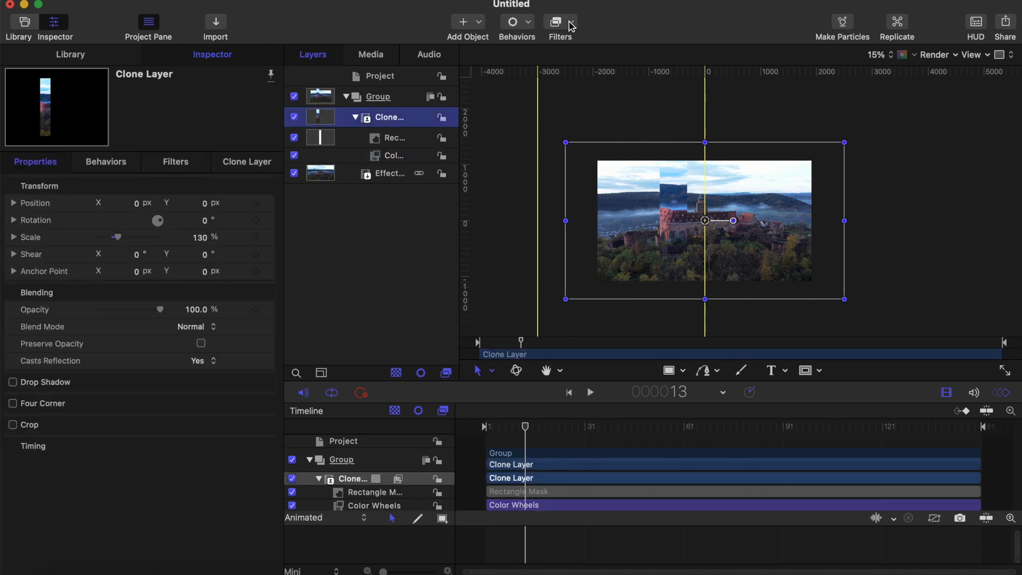
click(556, 22)
mouse_move(585, 60)
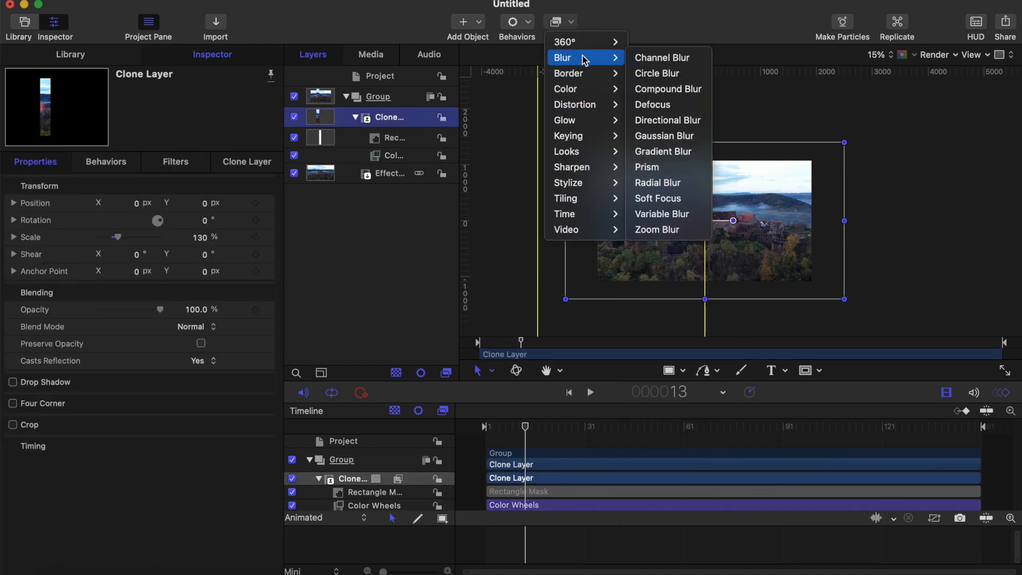
click(670, 139)
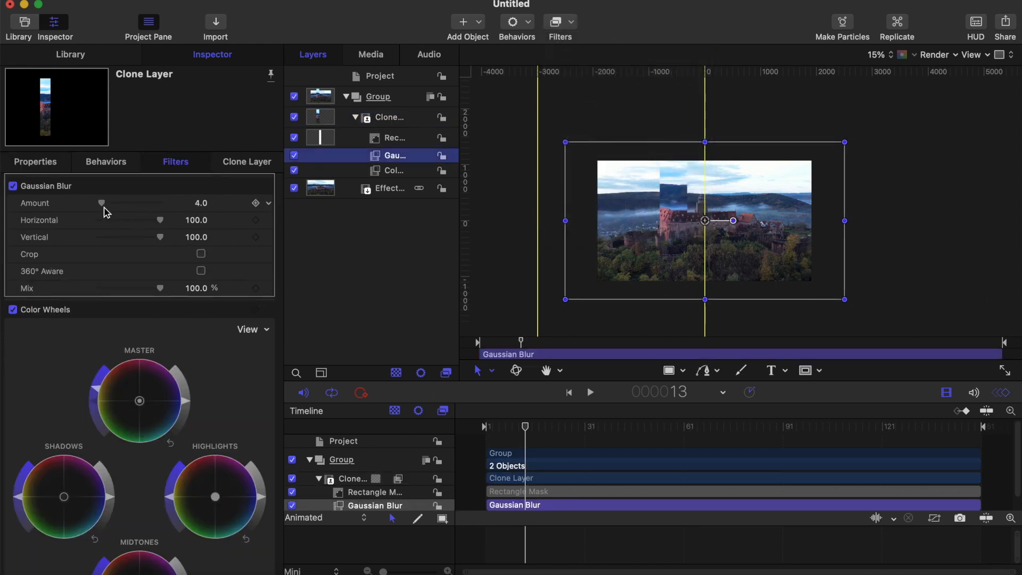
drag(102, 207, 125, 206)
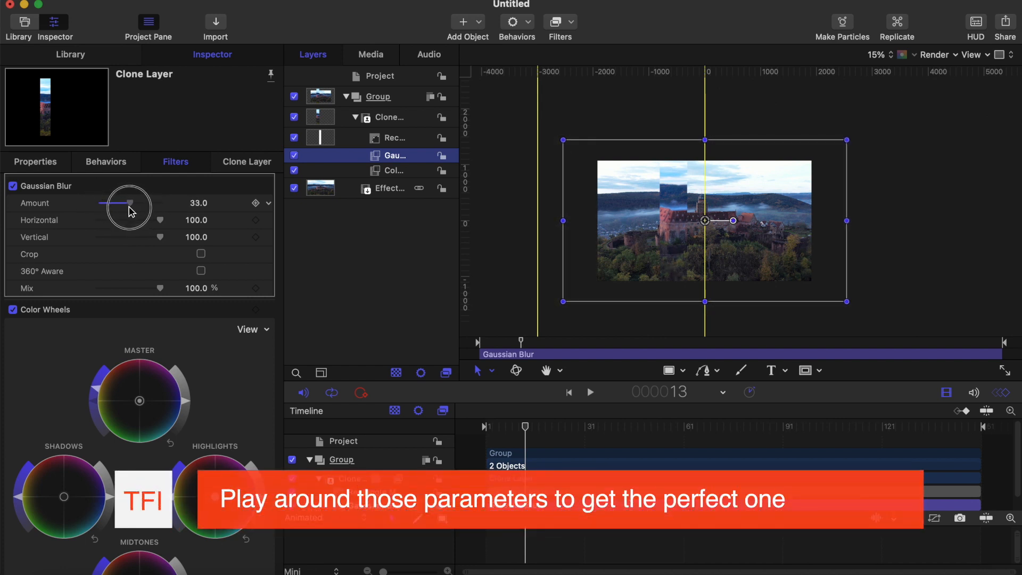
click(198, 201)
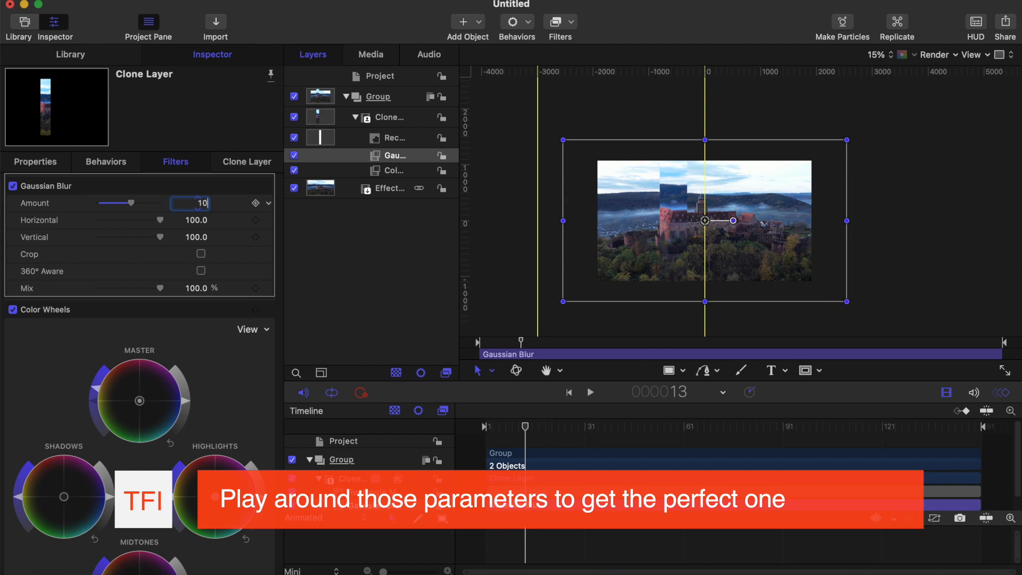
text(10)
key(Return)
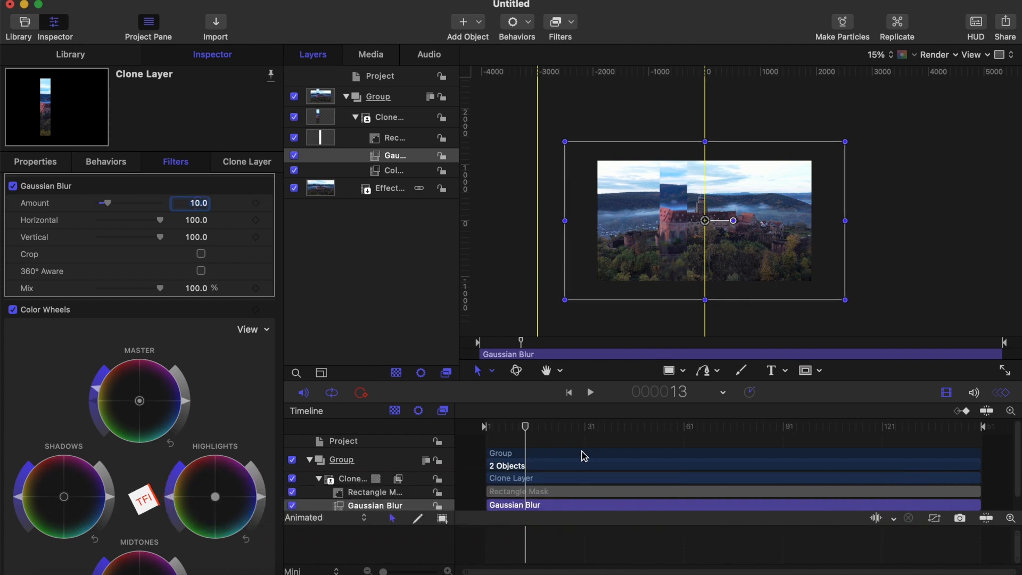
Step: Play back the blurred clone strip's slide from the first frame to examine the effect
drag(525, 428, 442, 428)
key(space)
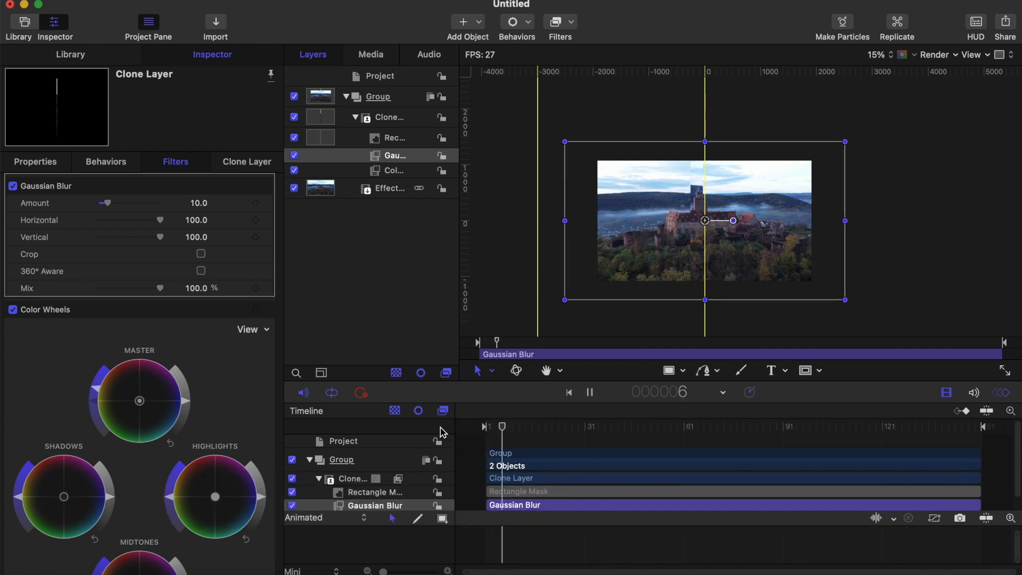
click(516, 423)
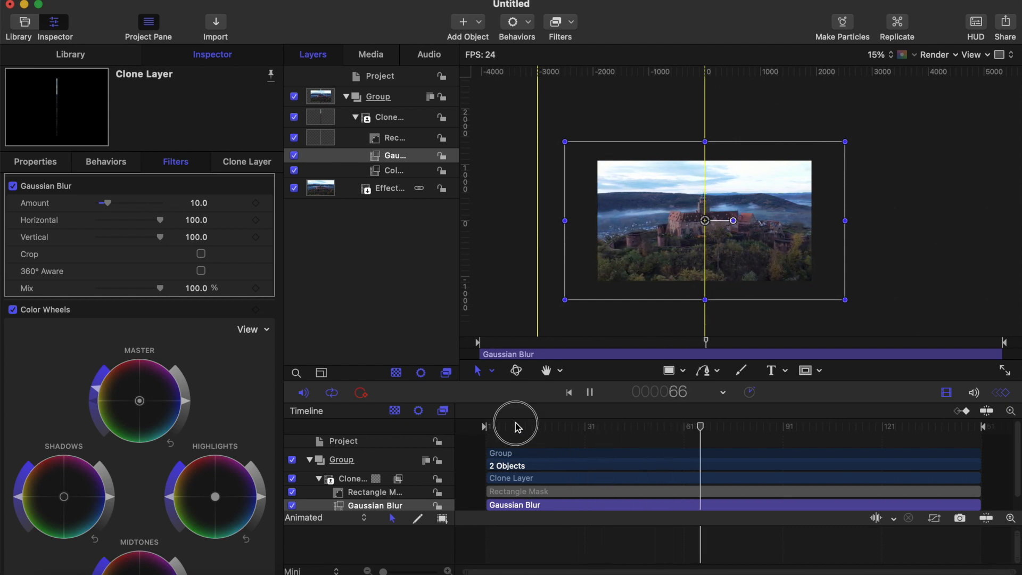
drag(515, 423, 418, 424)
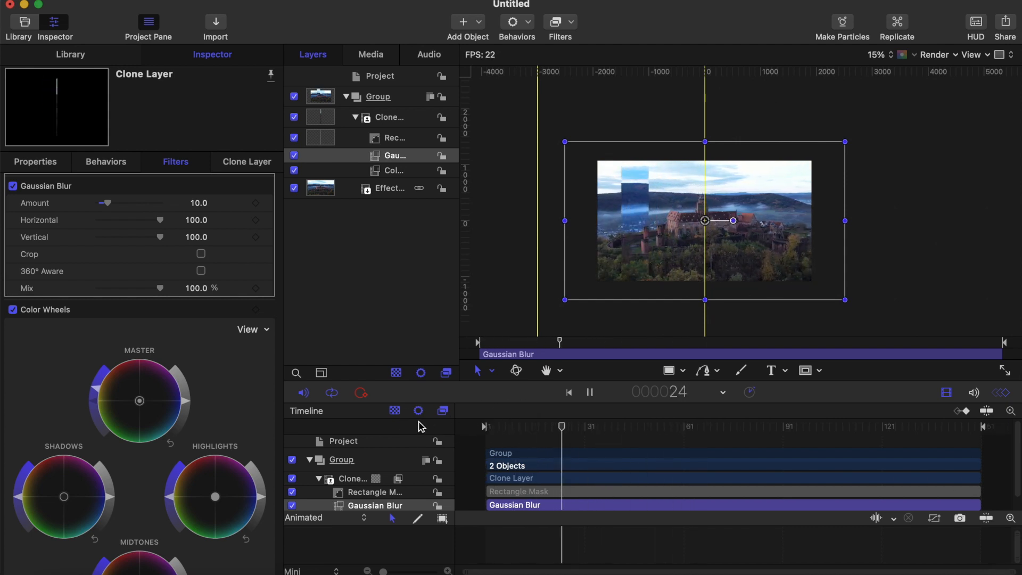
key(space)
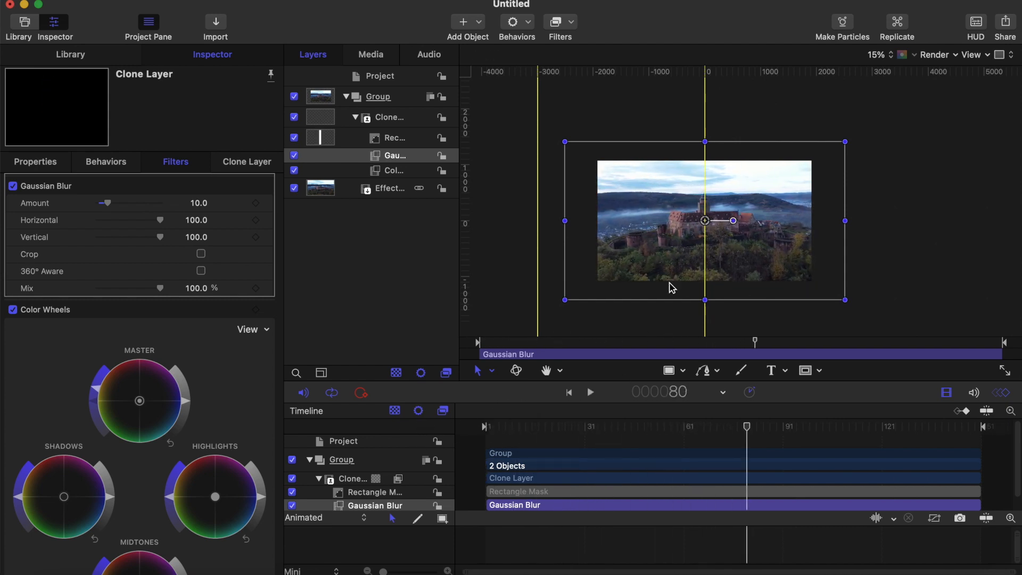
Step: Collapse the clone layer's contents and duplicate the layer
scroll(670, 282, down, 2)
scroll(669, 283, up, 3)
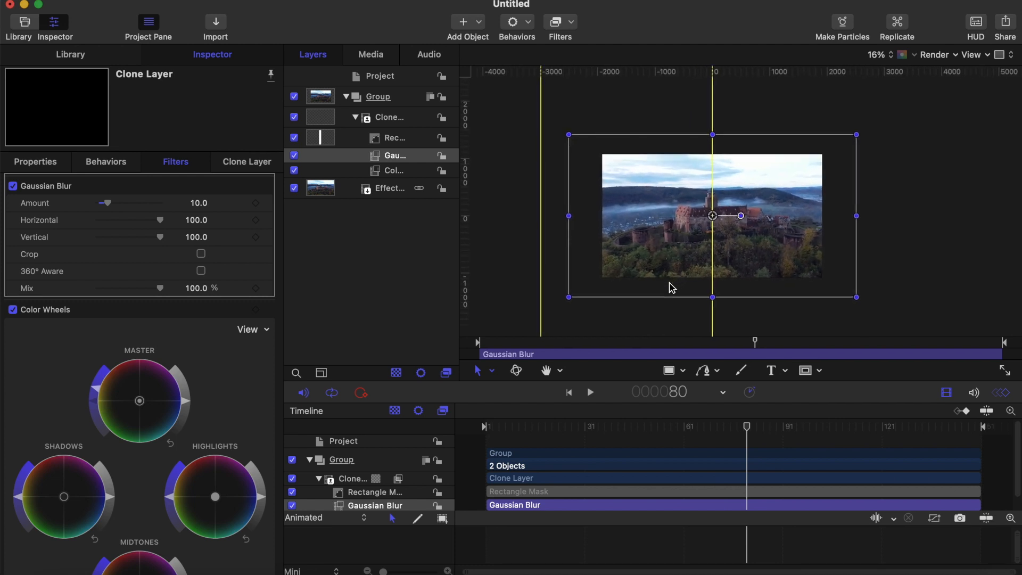
scroll(670, 286, down, 5)
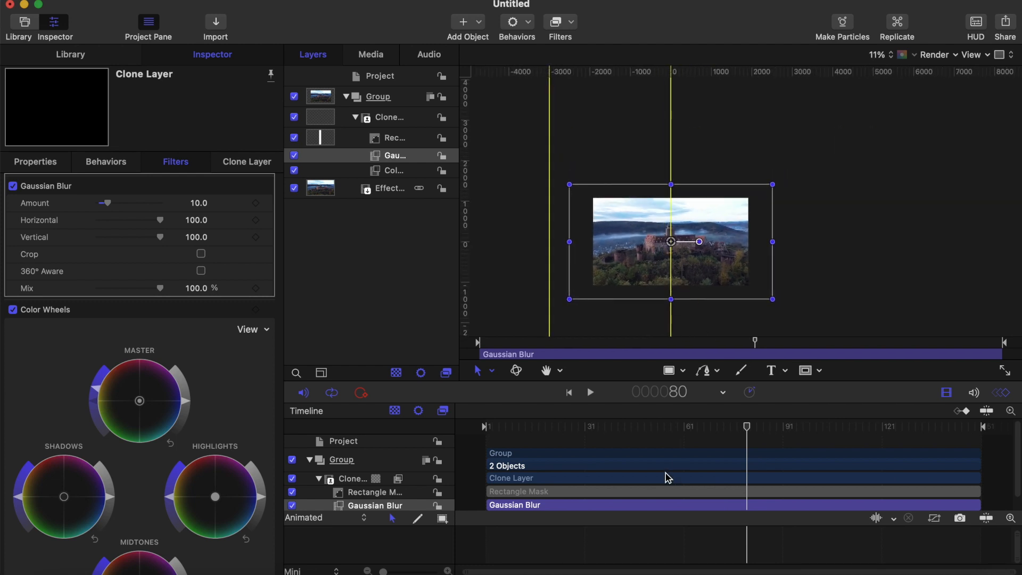
scroll(679, 168, down, 1)
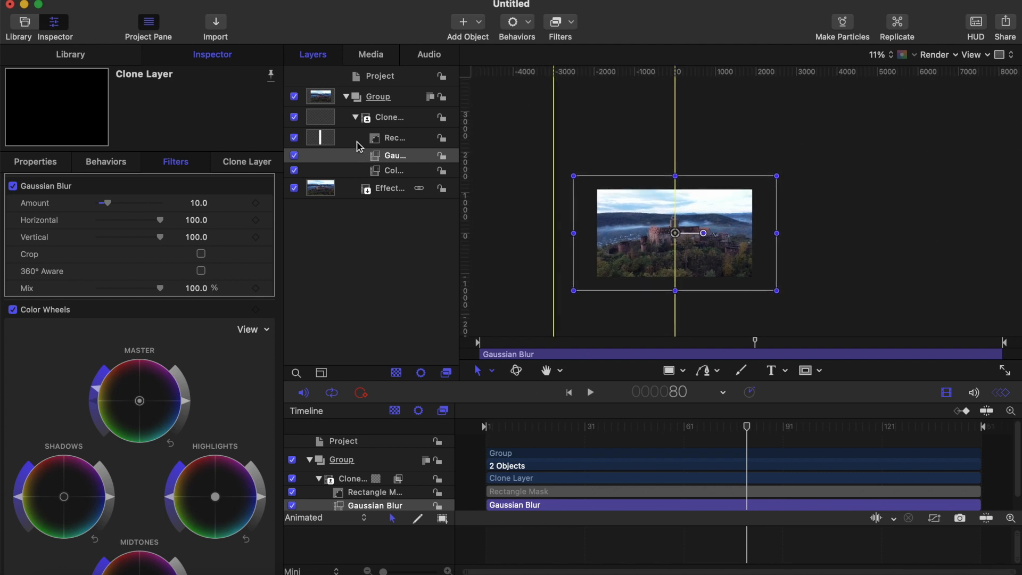
click(355, 117)
click(390, 118)
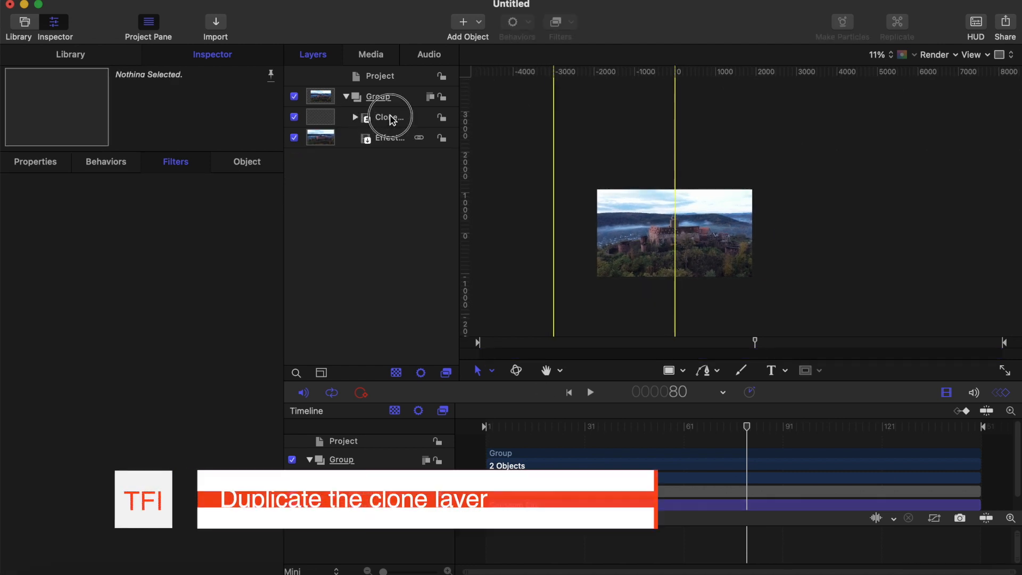
right_click(391, 118)
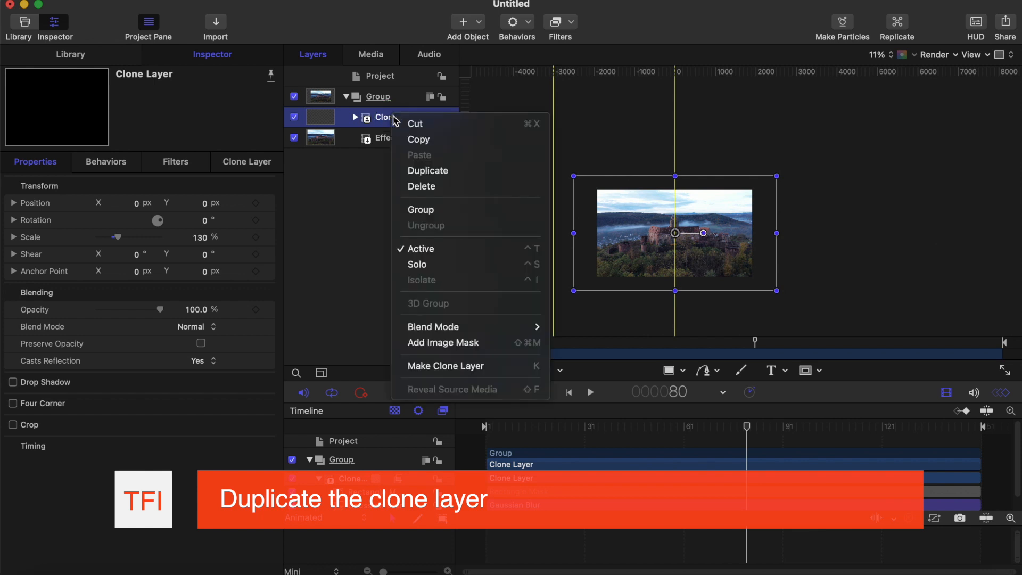
click(426, 175)
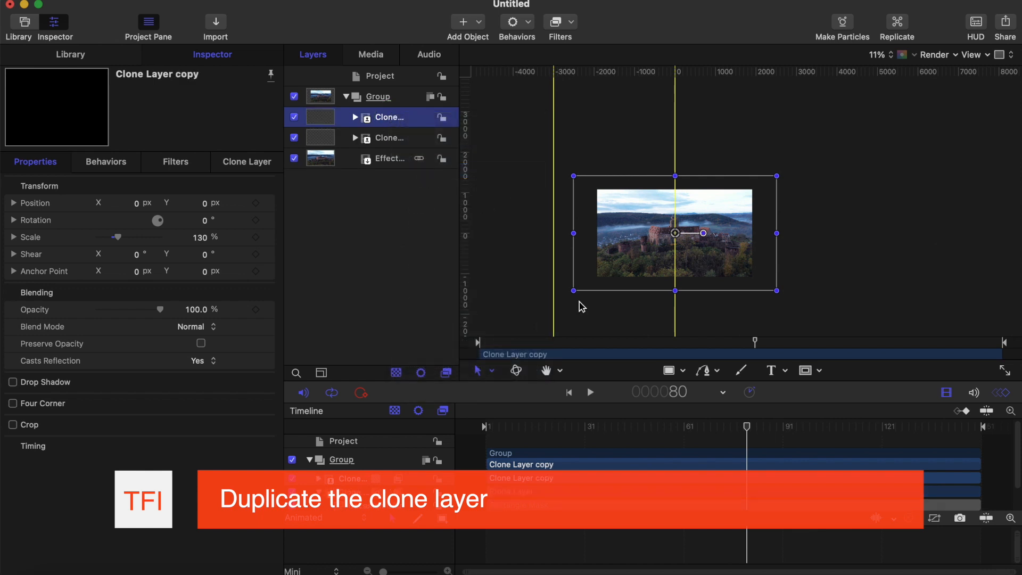
Step: At frame 1, activate Edit Points for the duplicate layer's rectangle mask and reset its position and control points to clear their animation
drag(516, 425, 459, 426)
scroll(459, 425, up, 2)
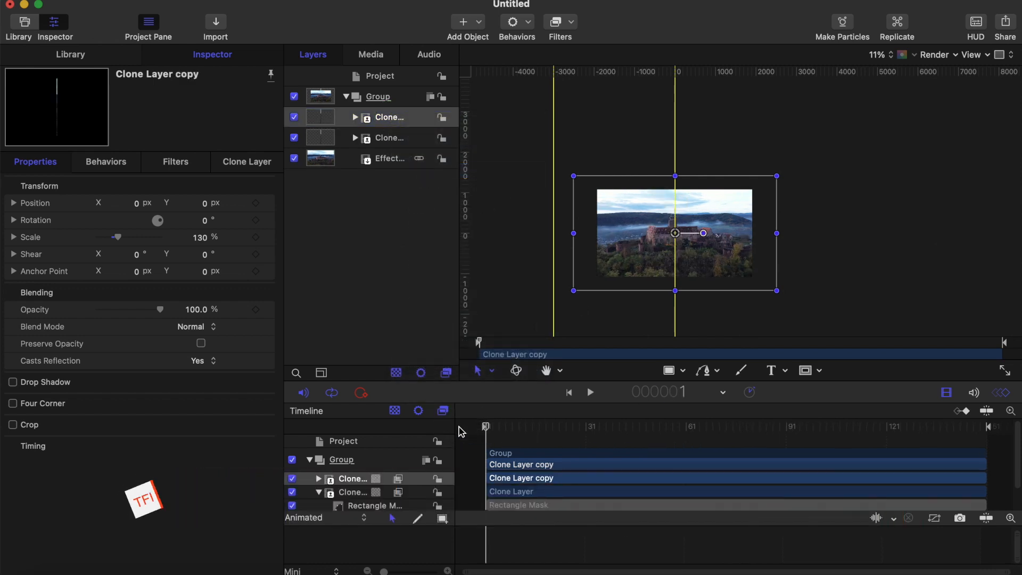
click(355, 118)
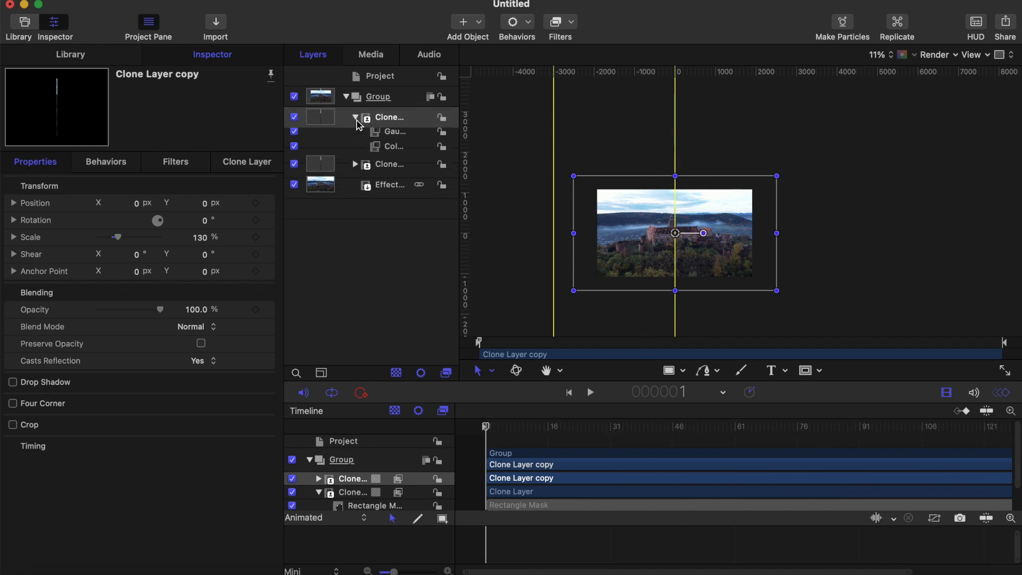
click(404, 140)
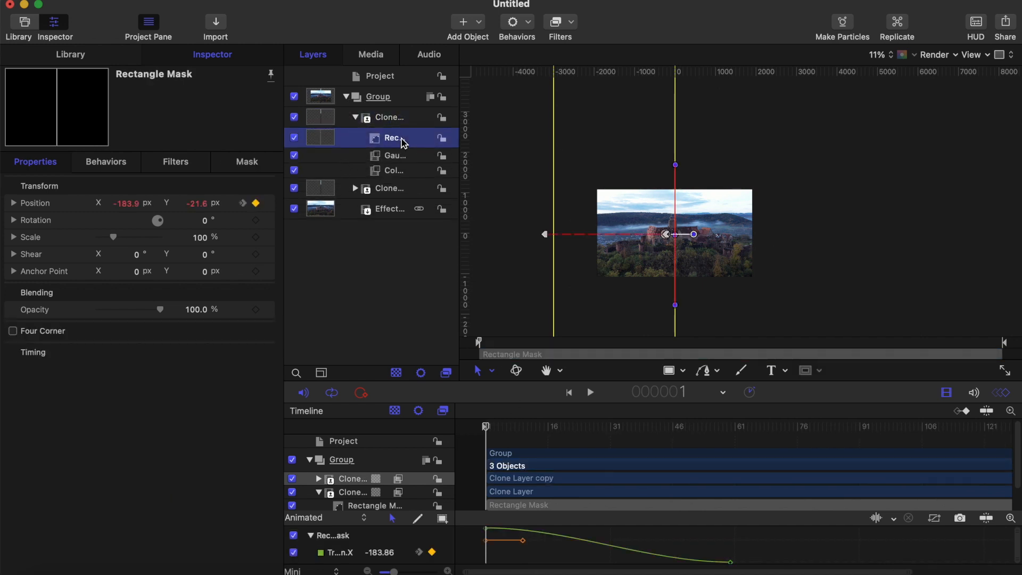
scroll(401, 139, up, 2)
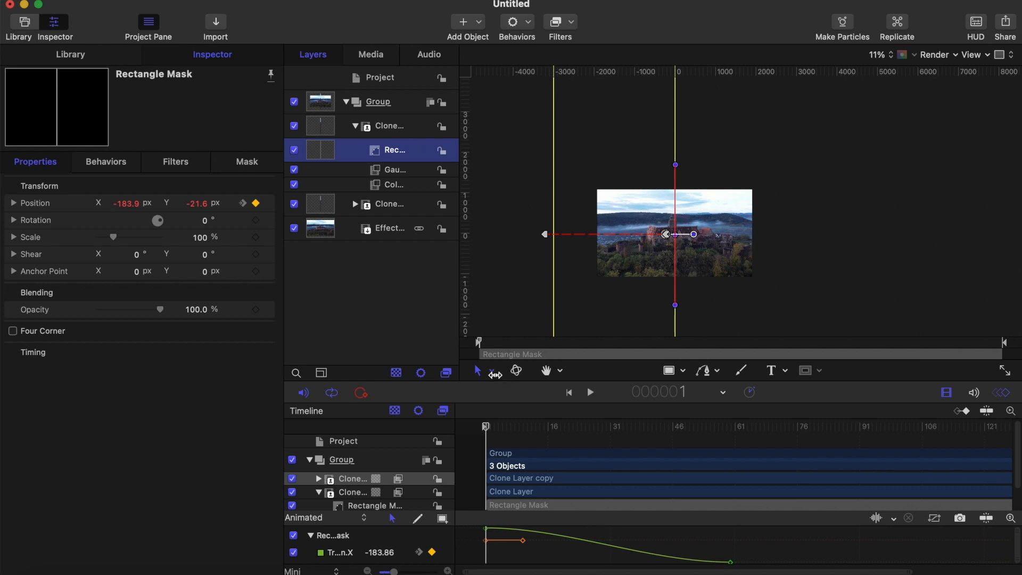
click(493, 371)
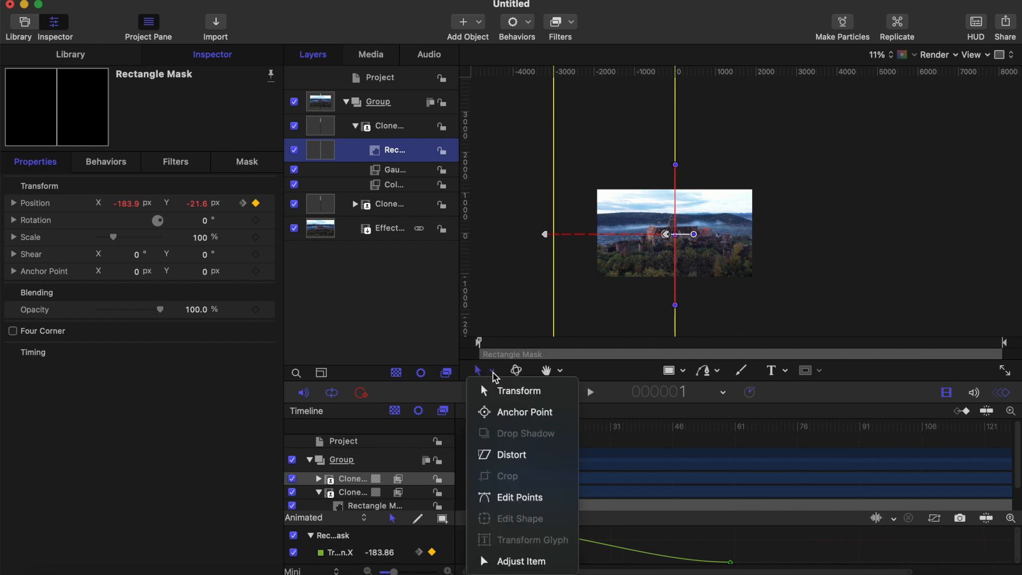
click(504, 497)
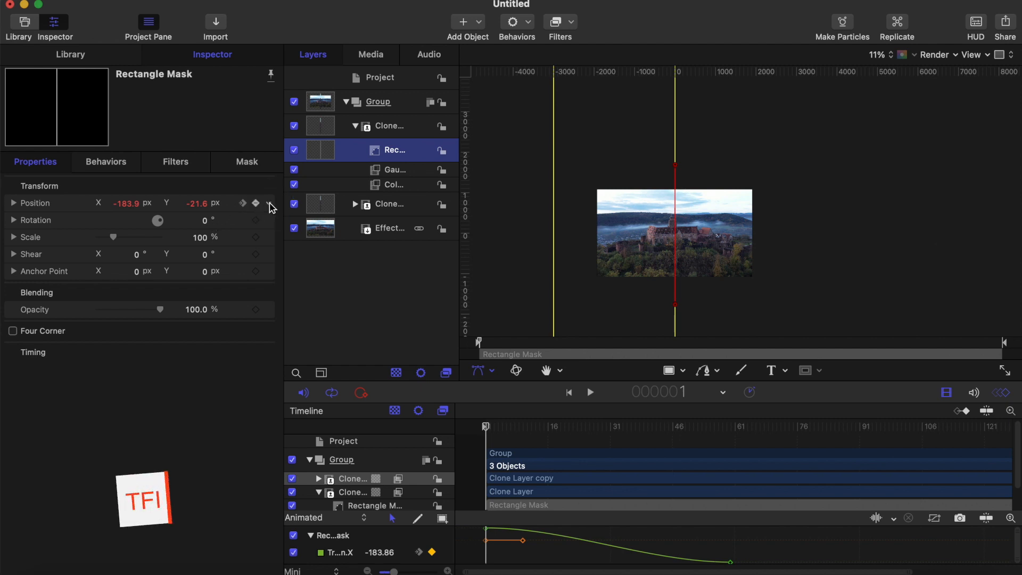
click(270, 205)
click(297, 213)
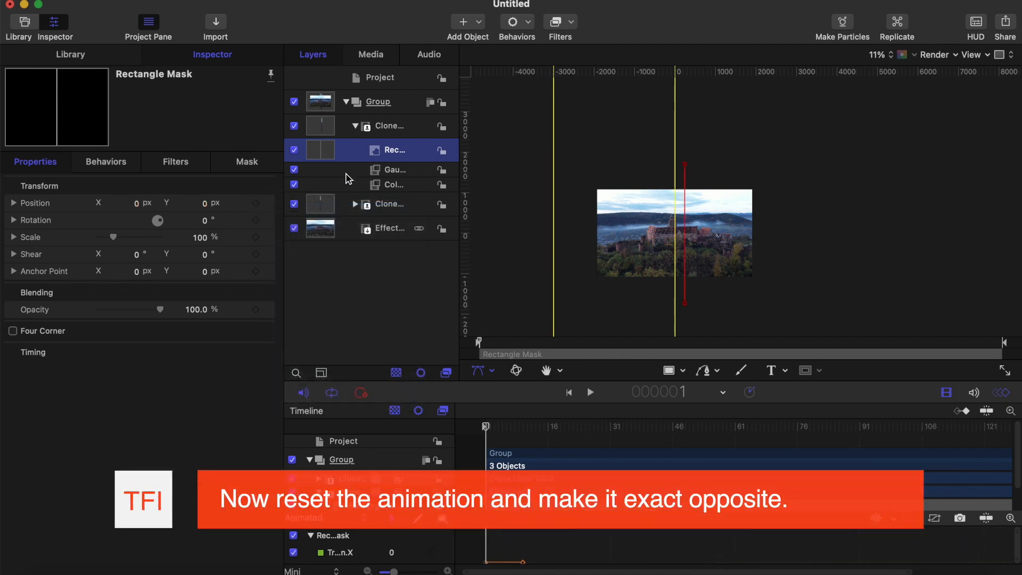
click(247, 162)
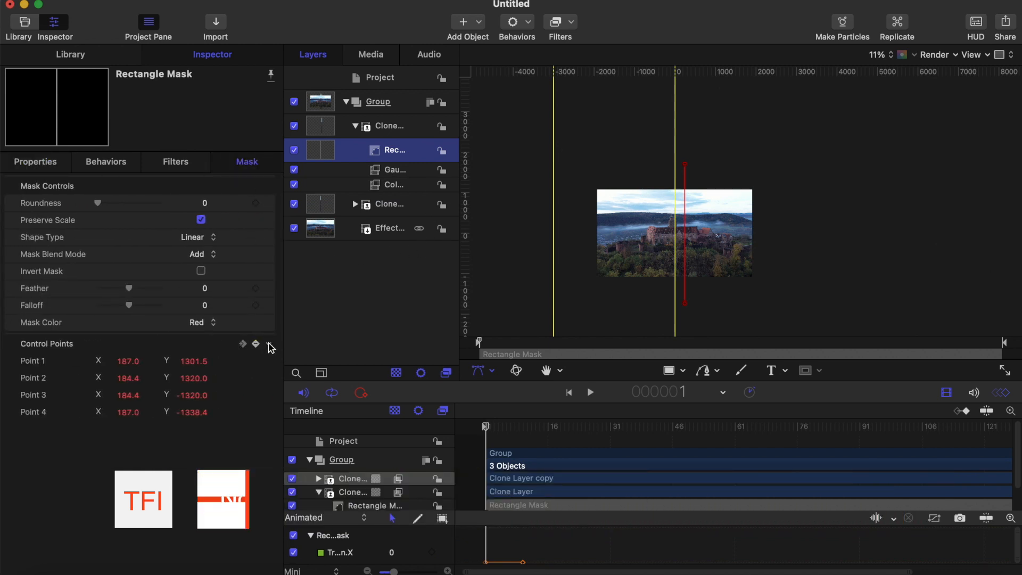
click(270, 345)
click(285, 349)
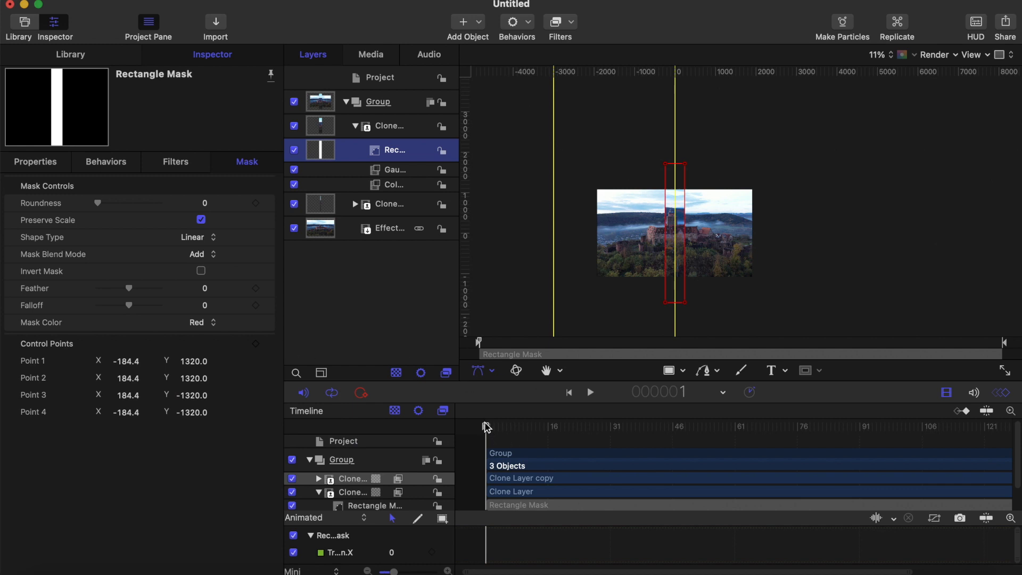
Step: At frame 10, set the duplicate's rectangle mask X position to 186 px so its left edge meets the centre guide
drag(487, 427, 524, 430)
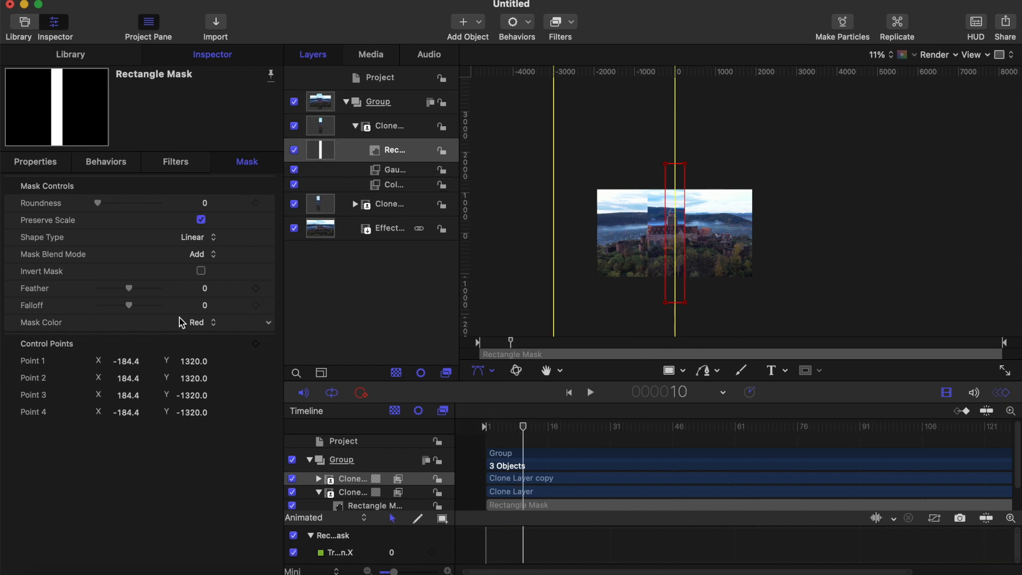
click(43, 163)
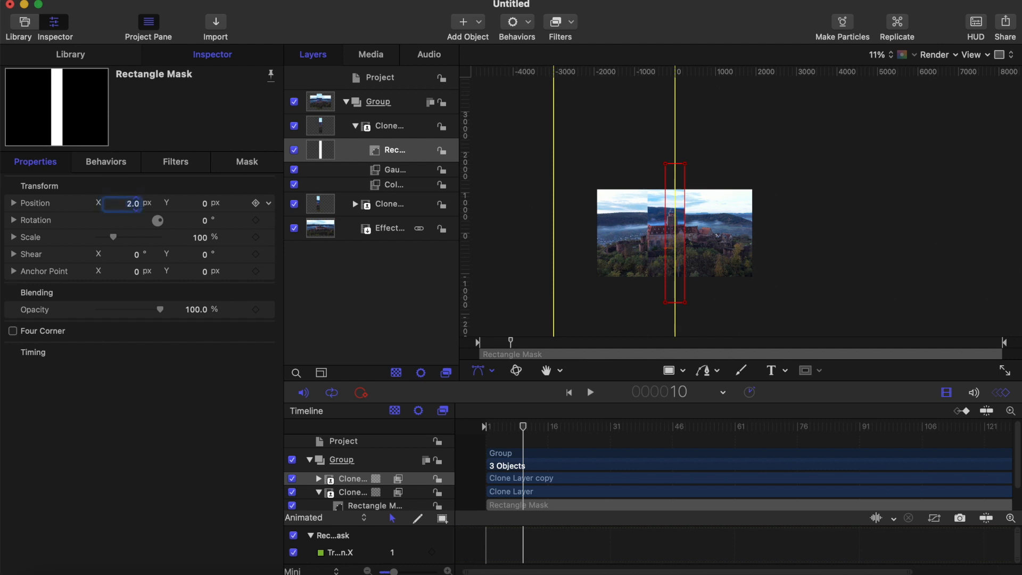
drag(130, 203, 129, 135)
scroll(634, 294, up, 5)
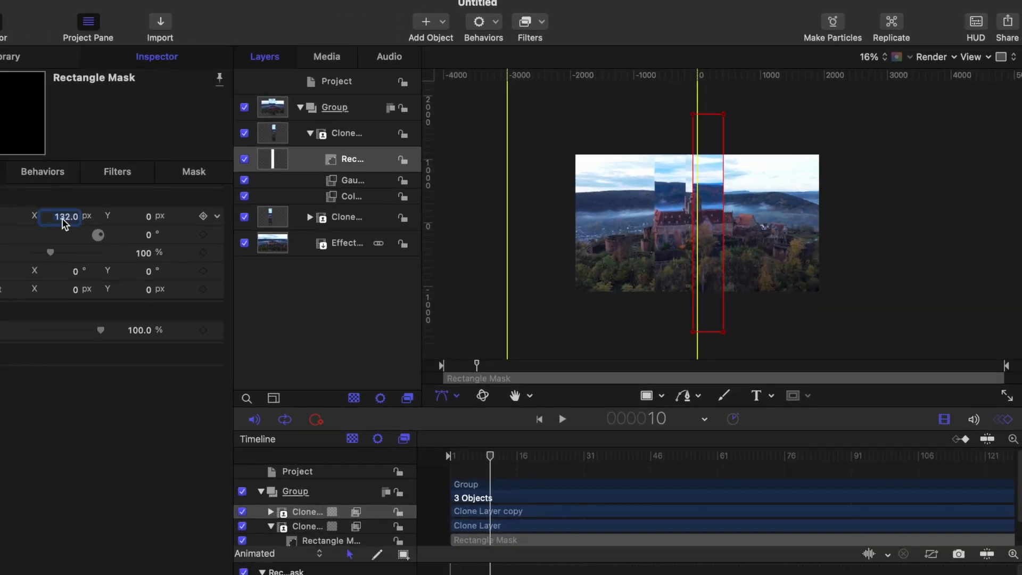
mouse_move(126, 205)
mouse_down()
mouse_move(126, 214)
mouse_move(126, 195)
mouse_move(126, 206)
mouse_up()
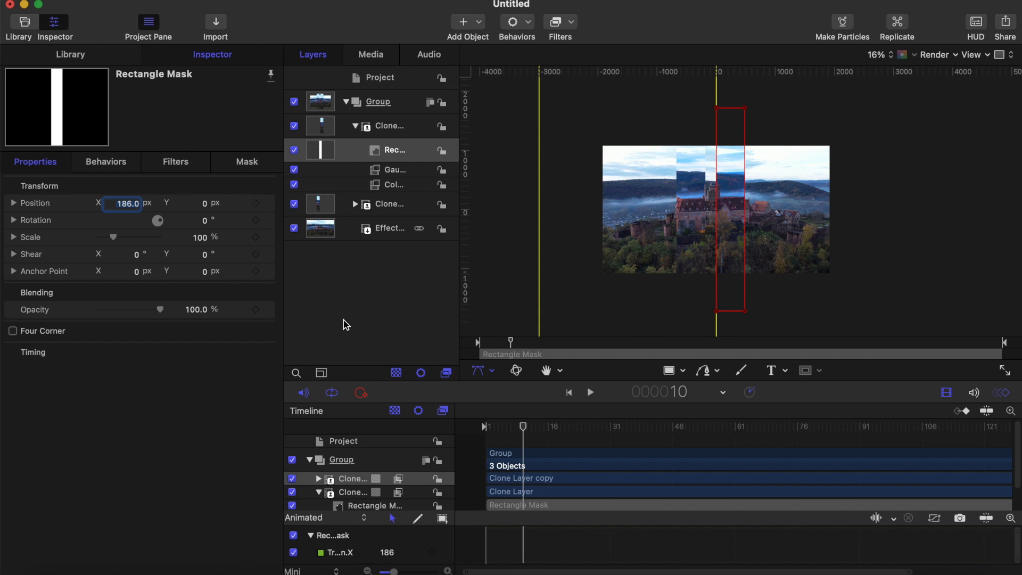
Step: Keyframe the mask's control points at frame 10, and at frame 1 collapse its right edge onto the centre guide at about X -183.5
click(252, 164)
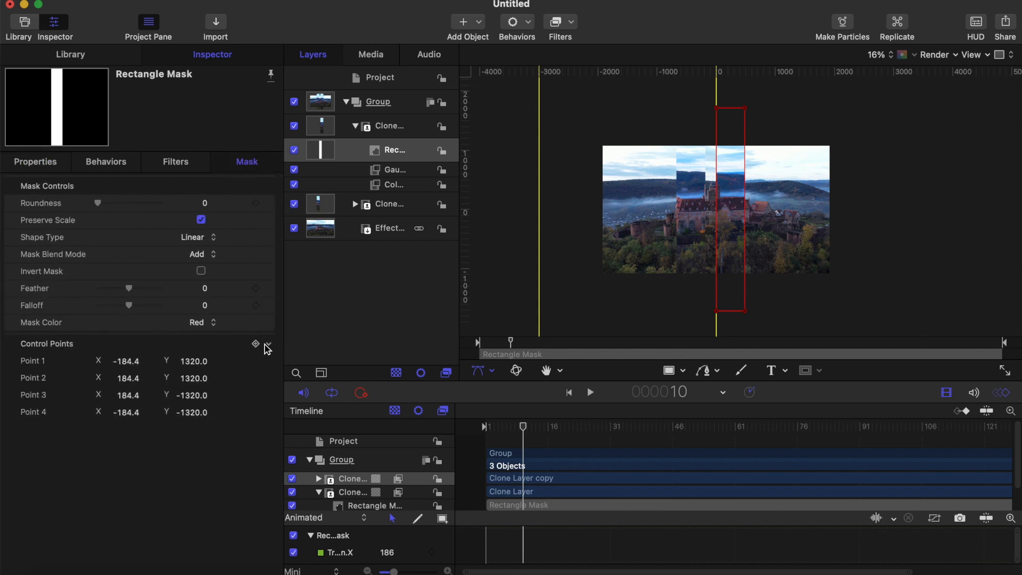
click(256, 344)
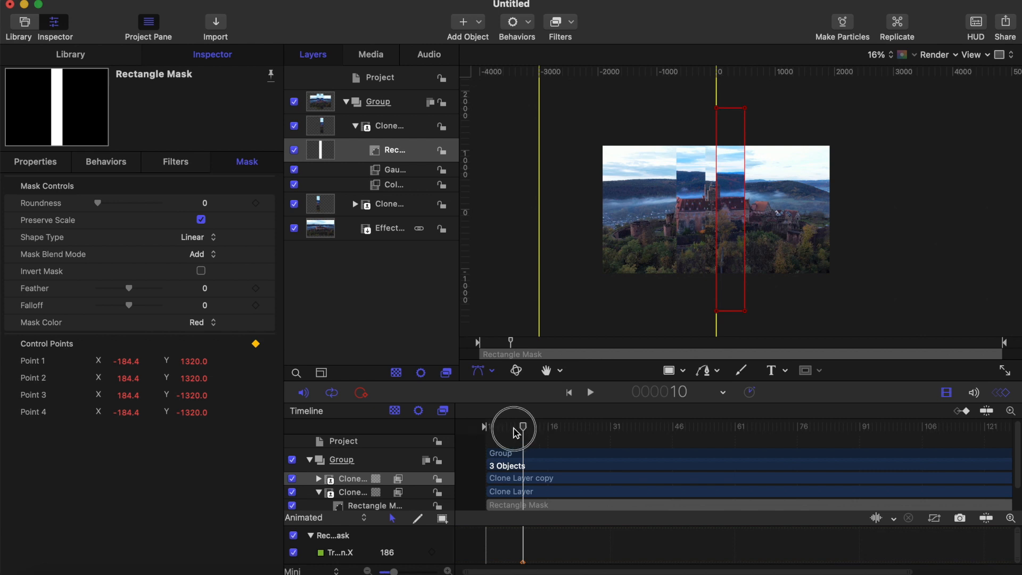
drag(521, 426, 444, 434)
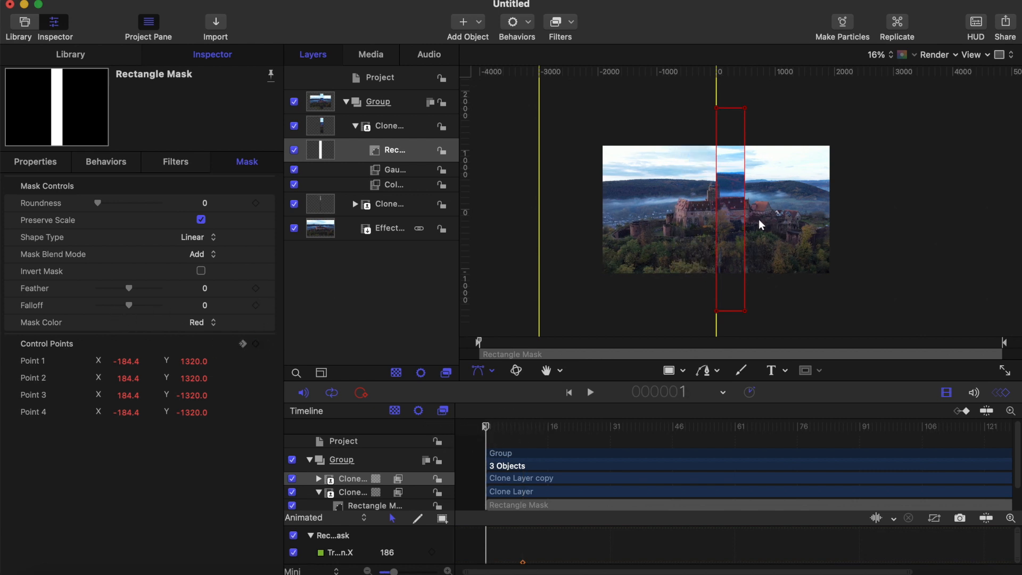
drag(745, 224, 716, 224)
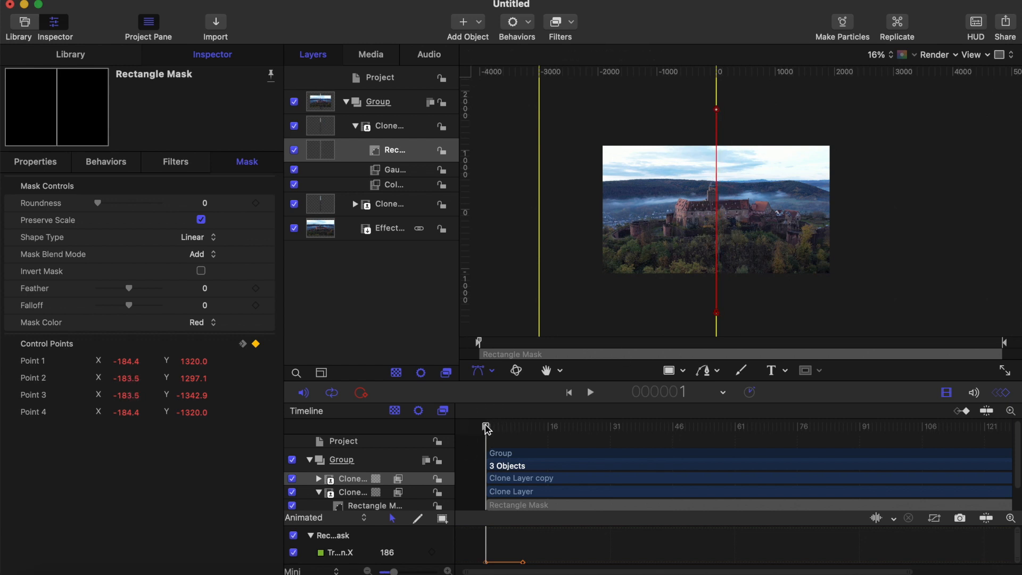
Step: Add a position keyframe at frame 1 for the duplicate layer's rectangle mask
drag(486, 430, 464, 432)
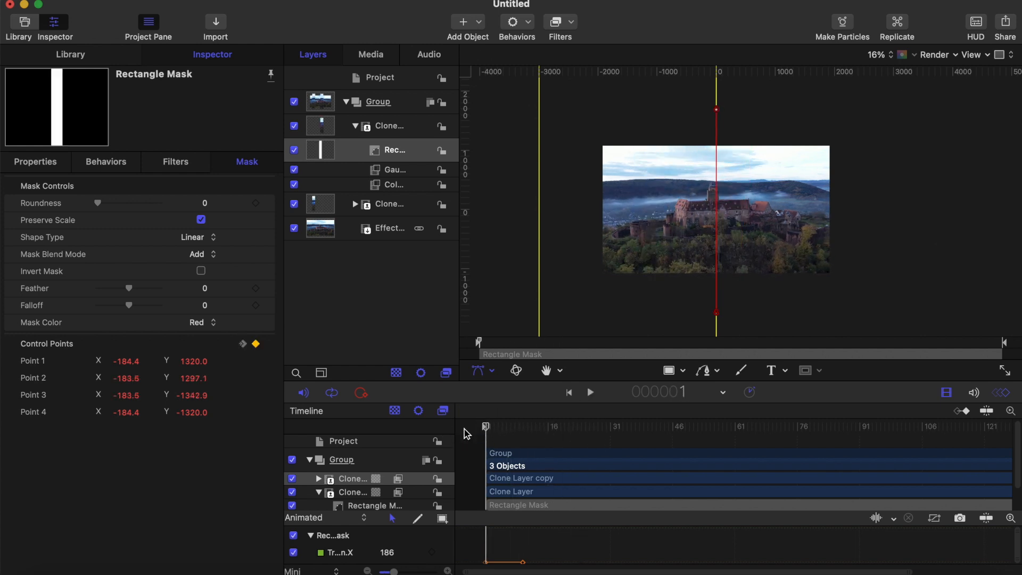
click(38, 162)
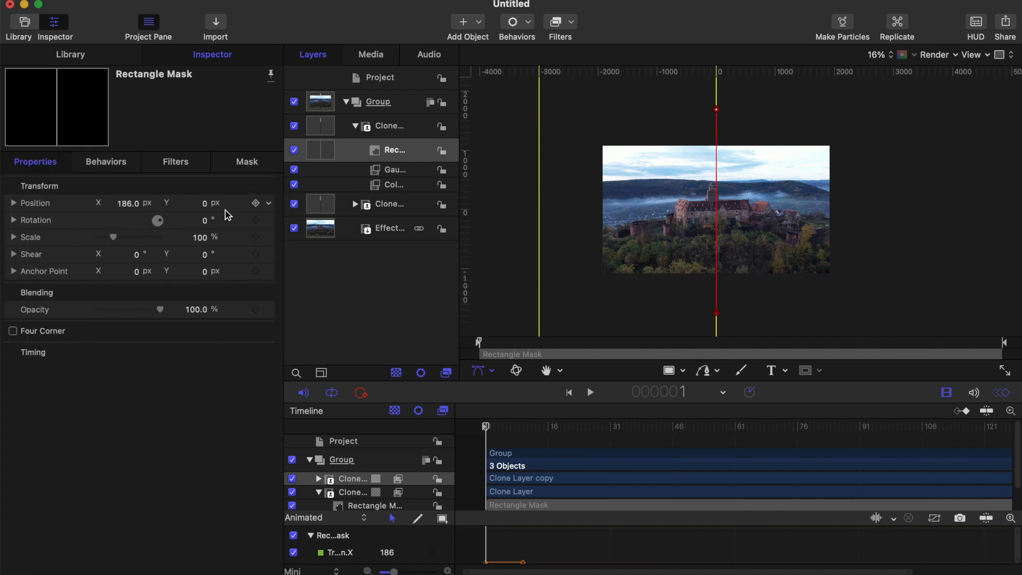
click(256, 203)
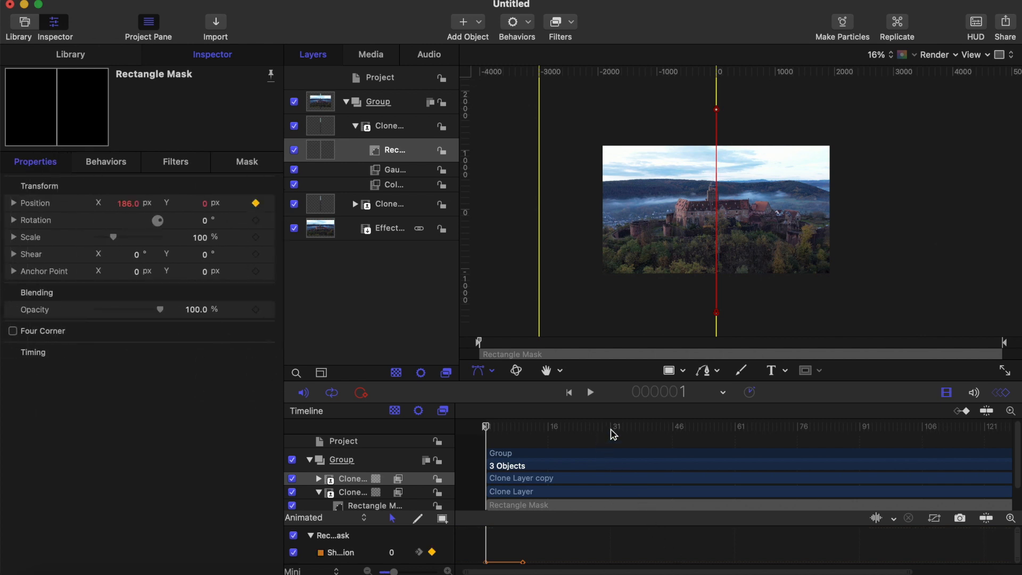
Step: At frame 60, place a vertical guide at about X 3000 and move the duplicate's rectangle mask to X position 2490 px
click(664, 425)
click(708, 426)
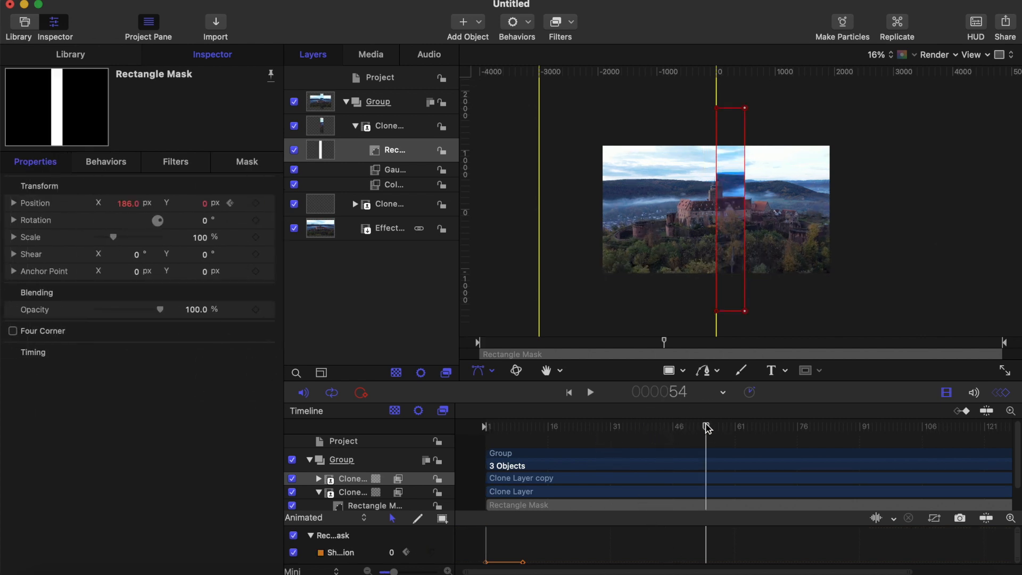
key(Right)
key(Right)
key(Right)
key(Right)
key(Right)
key(Right)
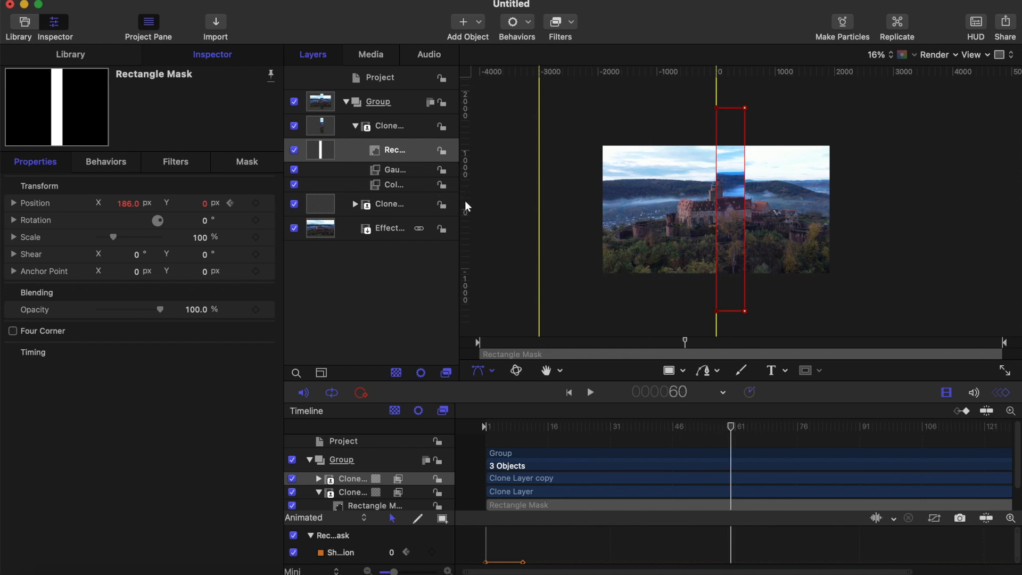
drag(461, 207, 893, 200)
drag(124, 202, 463, 202)
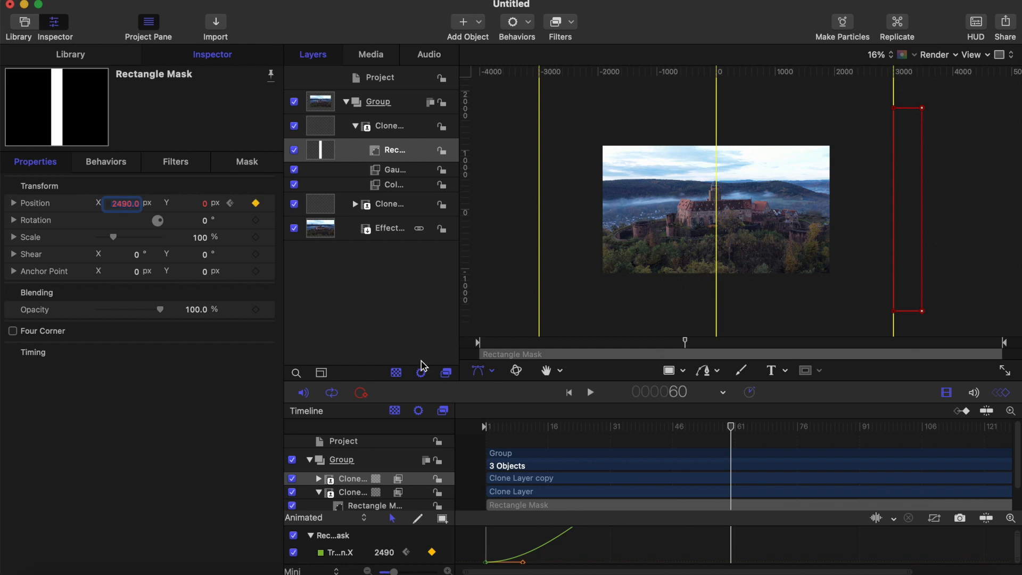
Step: Play the animation from frame 1 to check how the duplicate's mask slides outward
drag(500, 426, 448, 429)
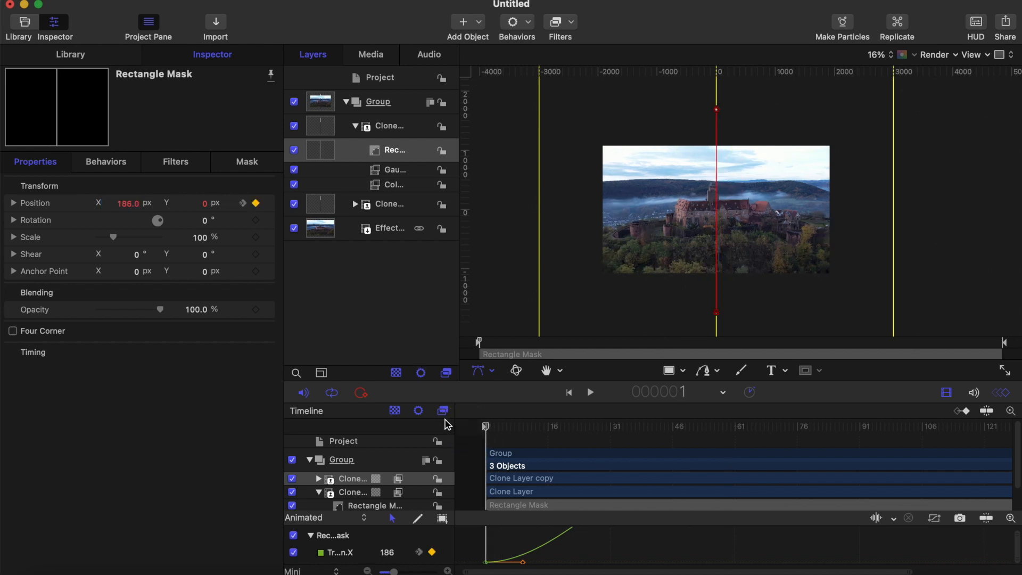
key(space)
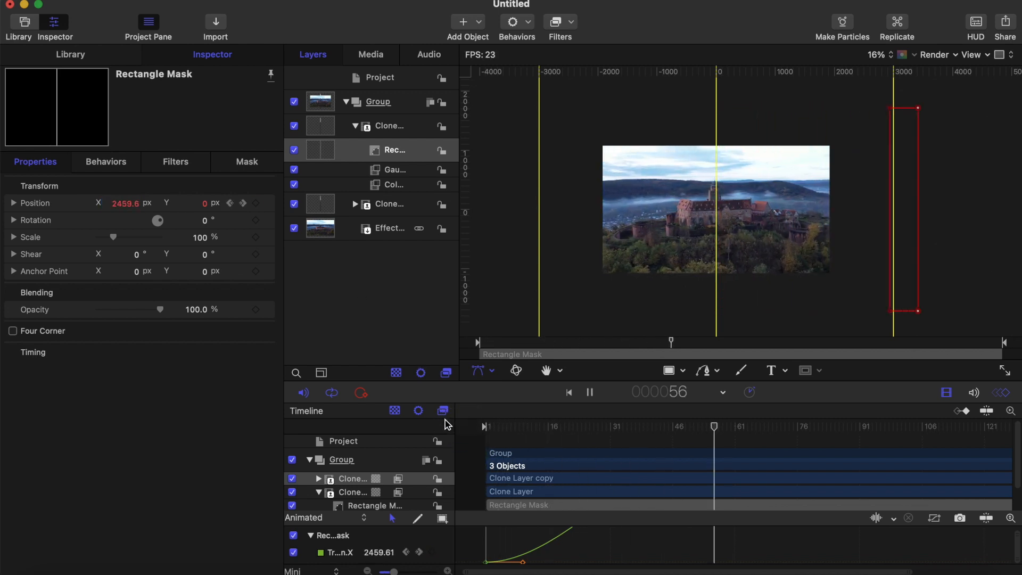
key(space)
Step: Clear all guides from the canvas
key(r)
click(274, 1)
mouse_move(319, 316)
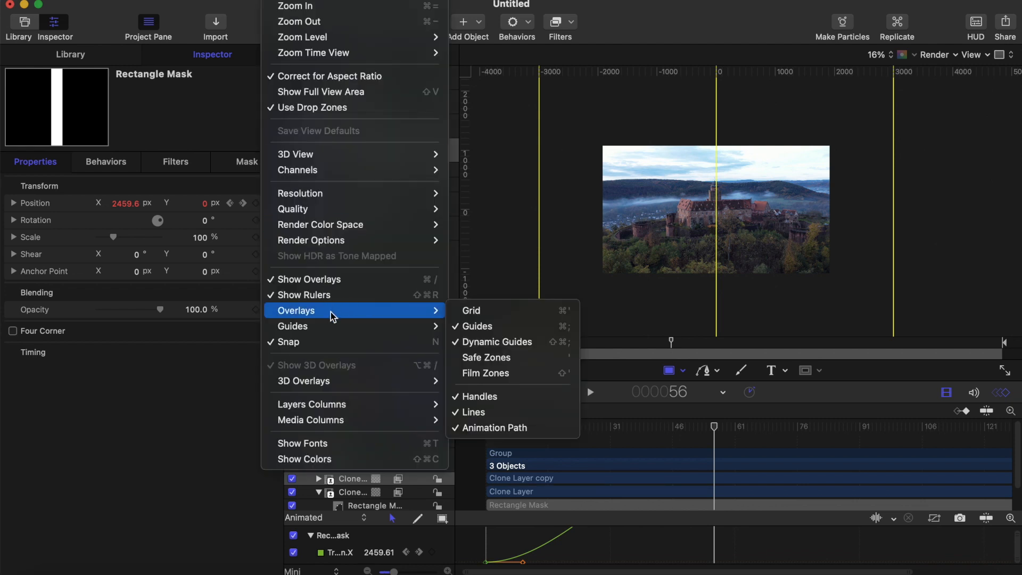
mouse_move(417, 326)
click(473, 358)
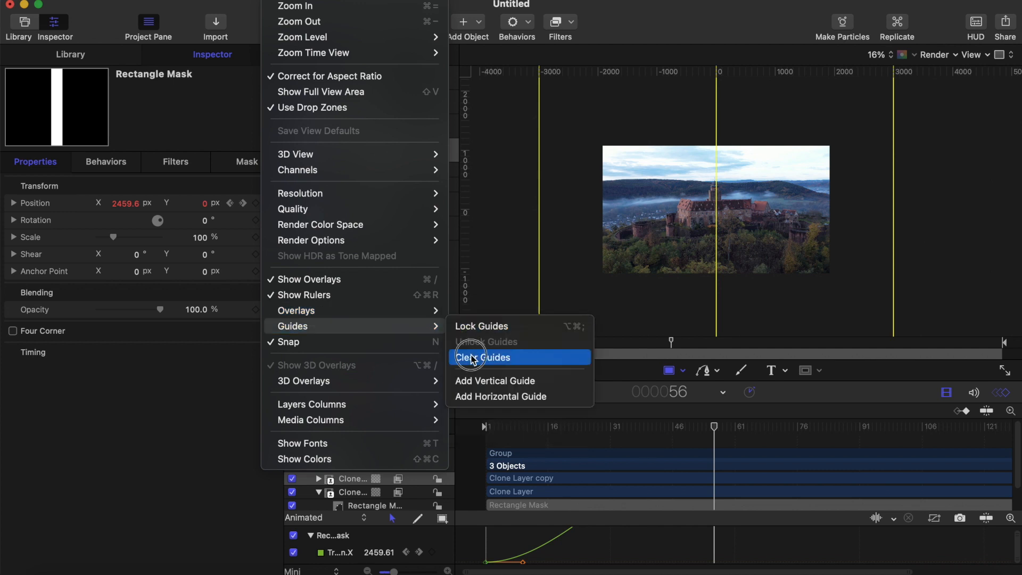
Step: Replay the animation from the start to review both masks sliding apart without guides
click(500, 426)
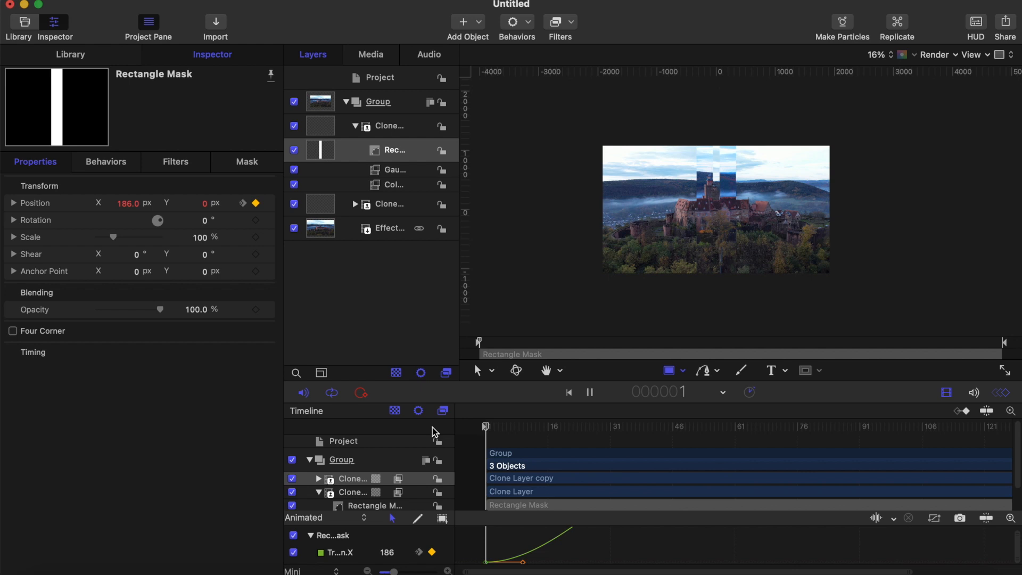
click(453, 429)
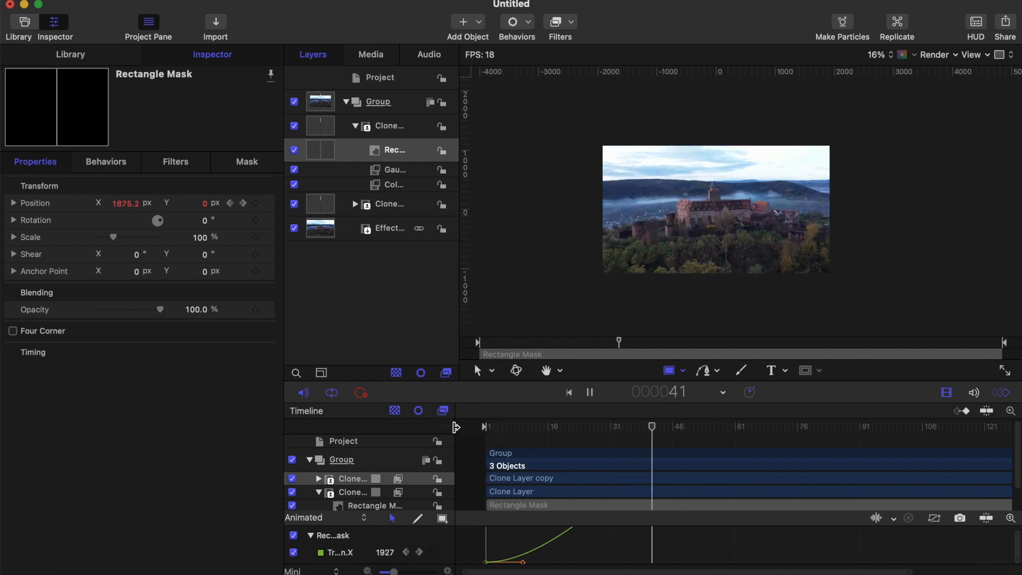
key(space)
Step: At frame 9, select the rectangle masks of both clone layers and set their rotation to -17°
click(520, 428)
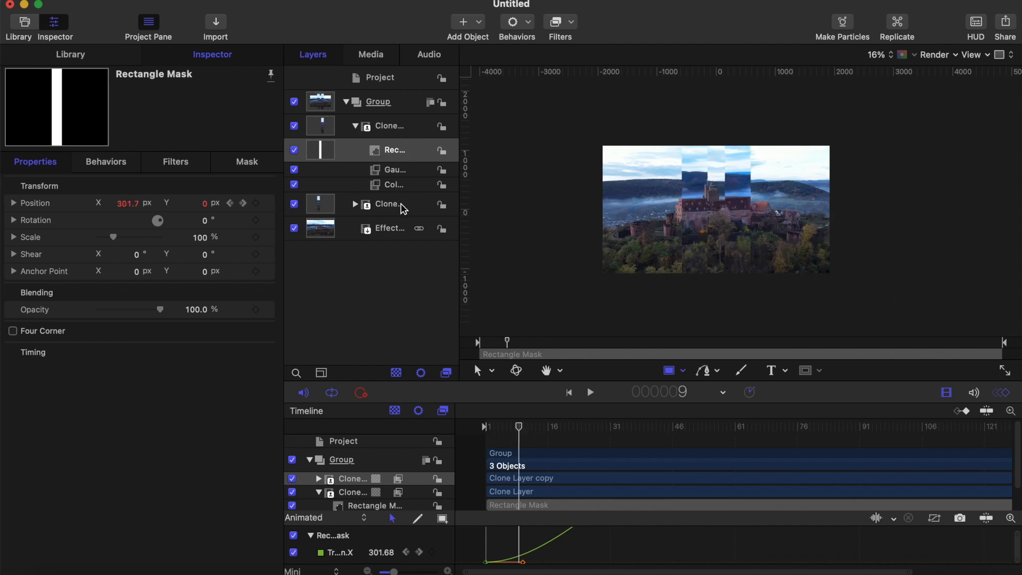
click(358, 205)
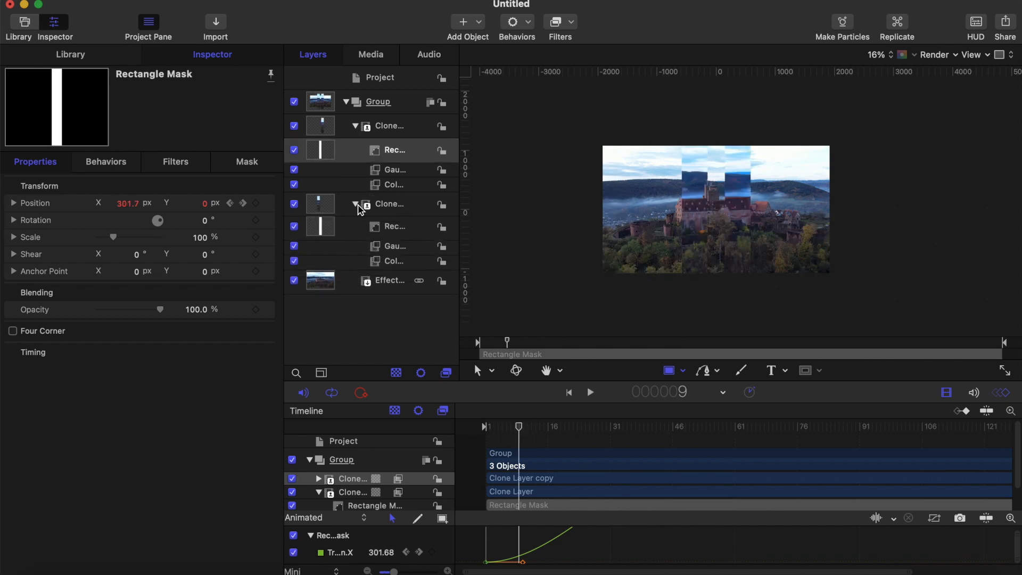
click(401, 230)
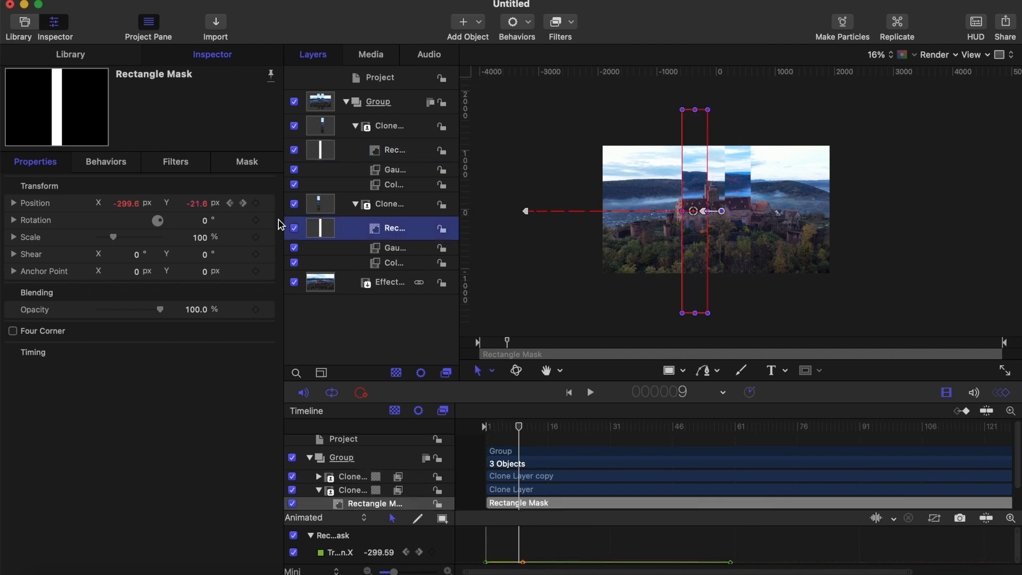
super+click(395, 151)
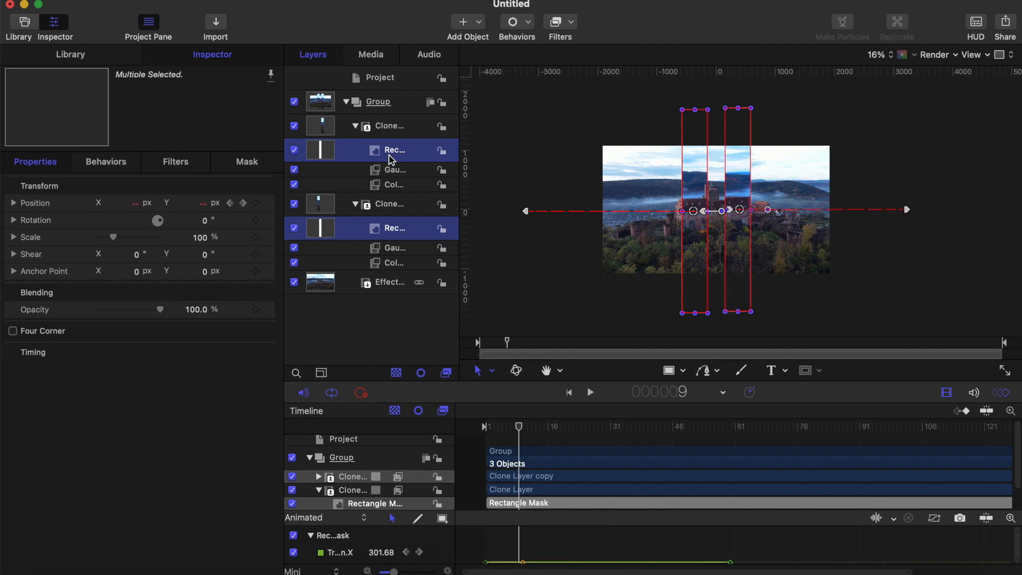
click(208, 221)
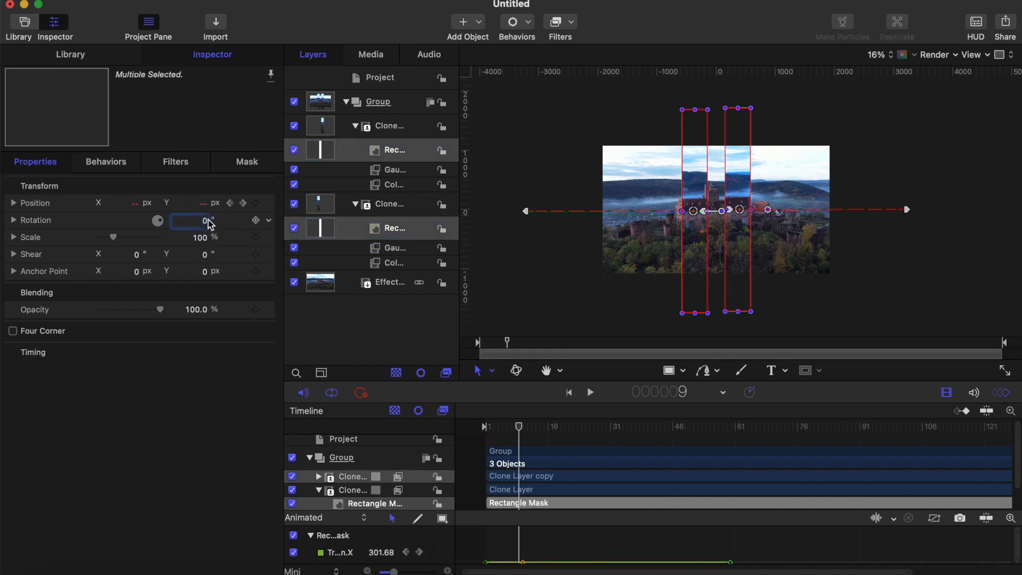
drag(207, 221, 198, 220)
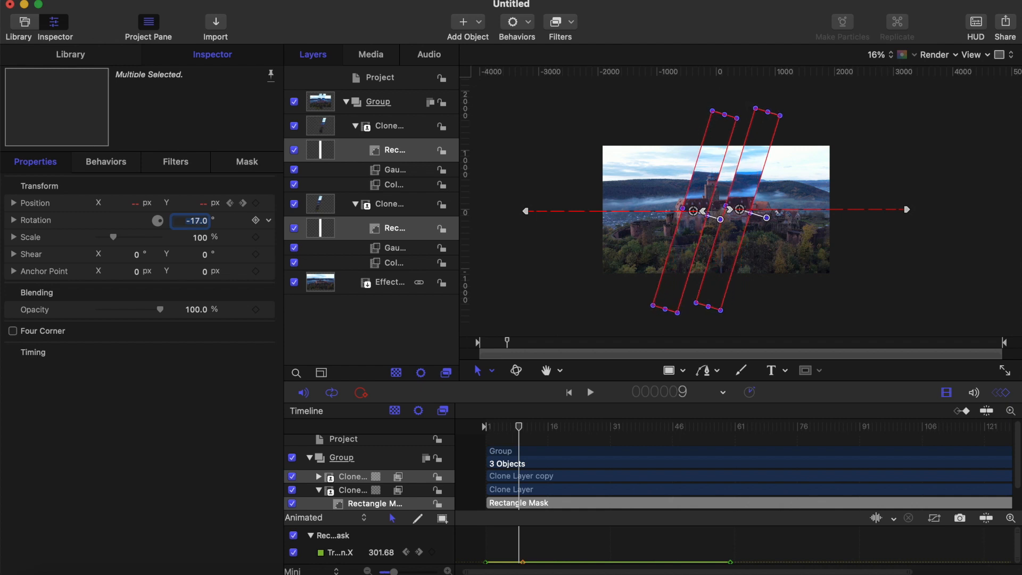
Step: Fit the canvas view to the window and play the effect from frame 1 to review the slanted strips
click(673, 372)
click(884, 63)
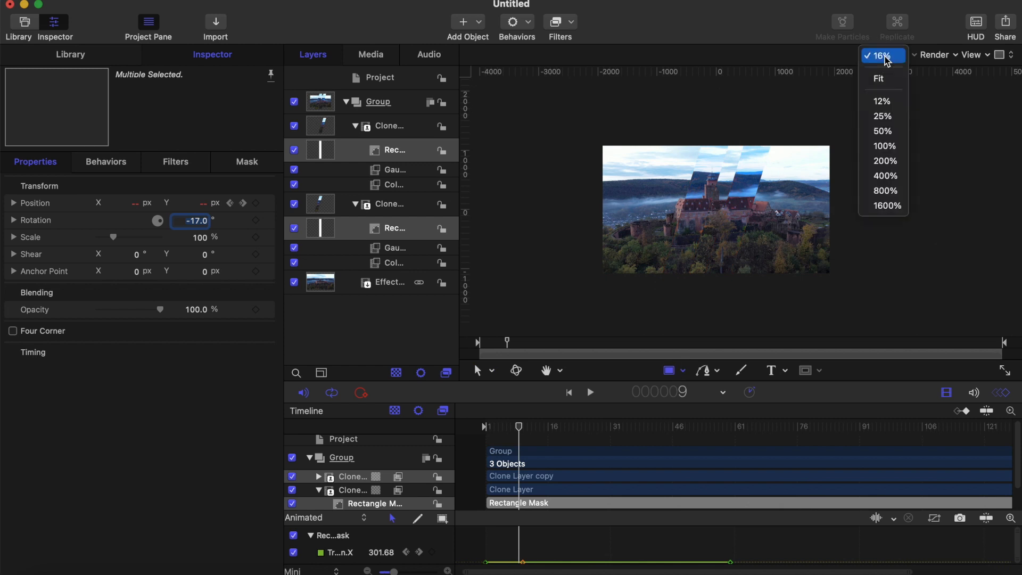
click(882, 75)
click(490, 426)
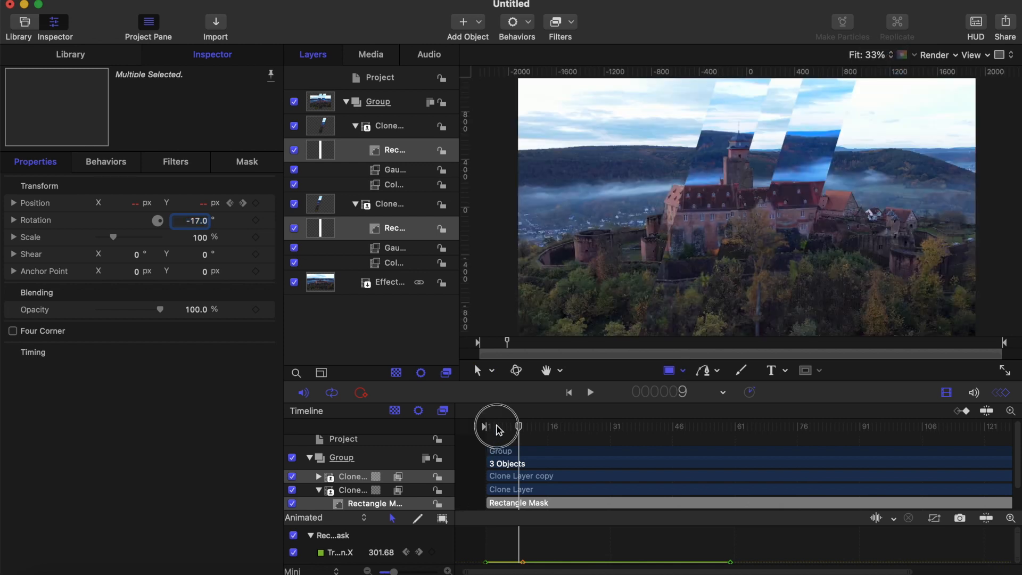
key(space)
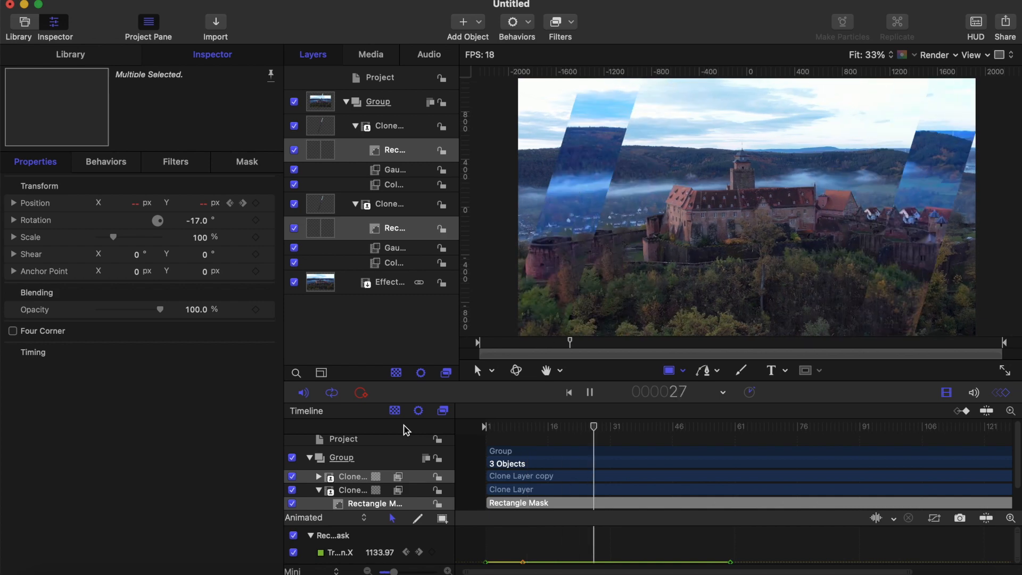
drag(505, 427, 418, 425)
key(space)
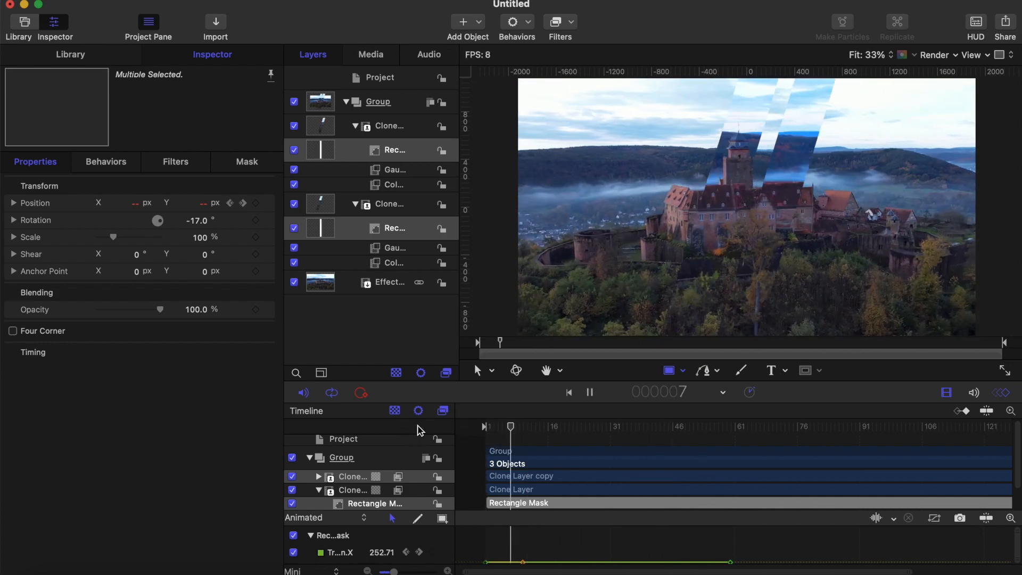
key(space)
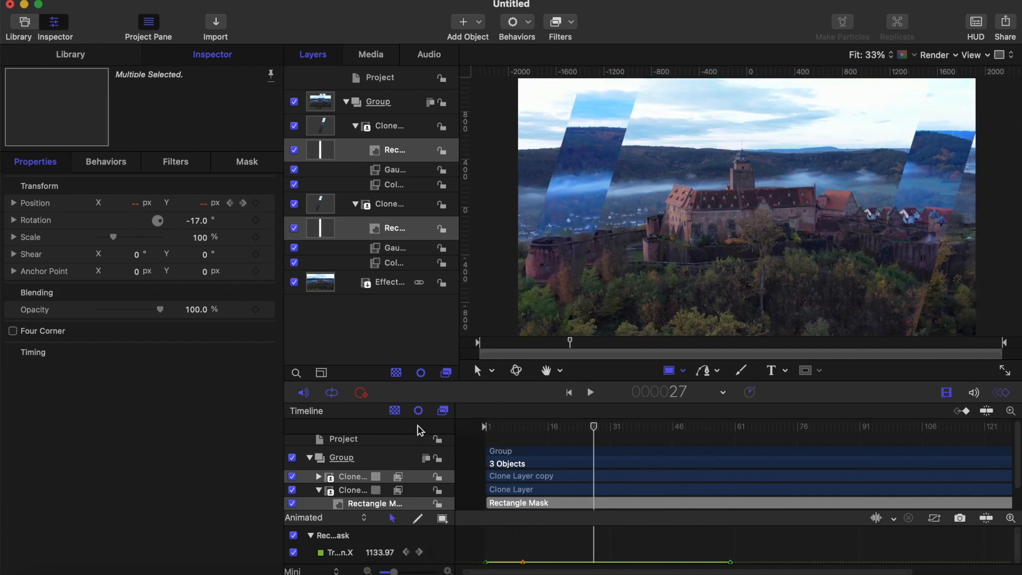
Step: At frame 15, enable Drop Shadow on the original clone layer and reveal its shadow settings
click(594, 428)
drag(593, 428, 543, 426)
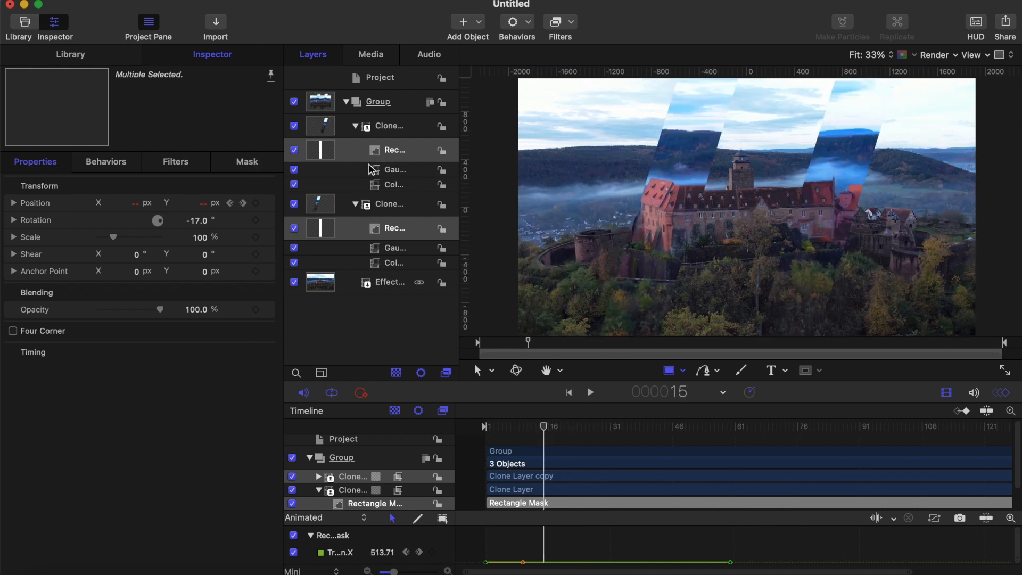
super+click(398, 153)
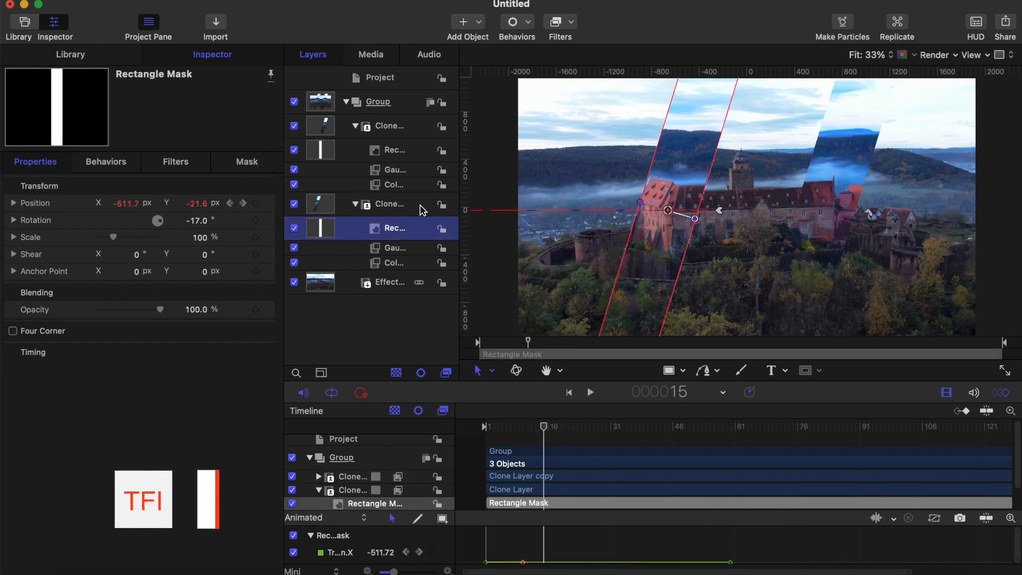
click(395, 206)
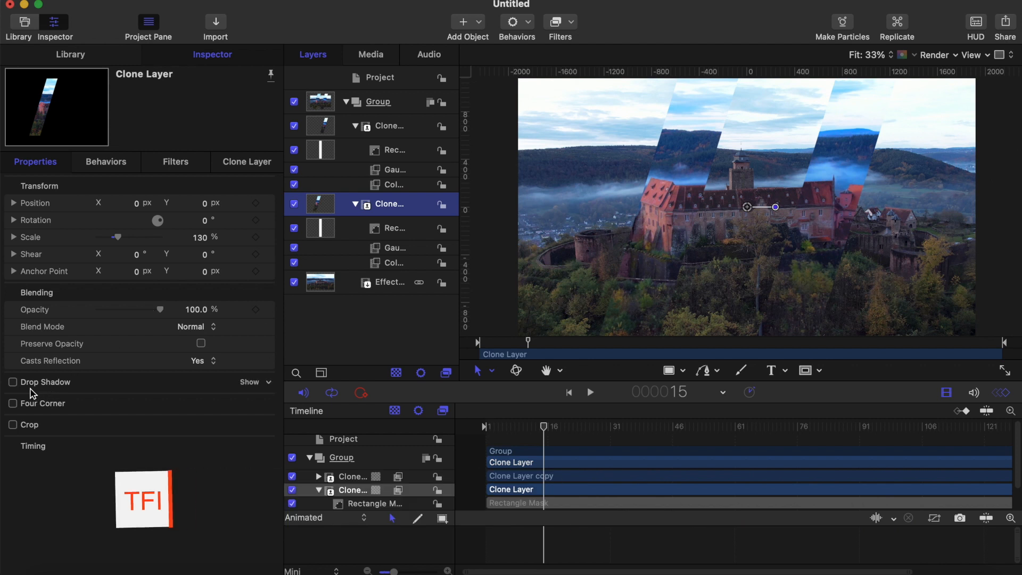
click(13, 382)
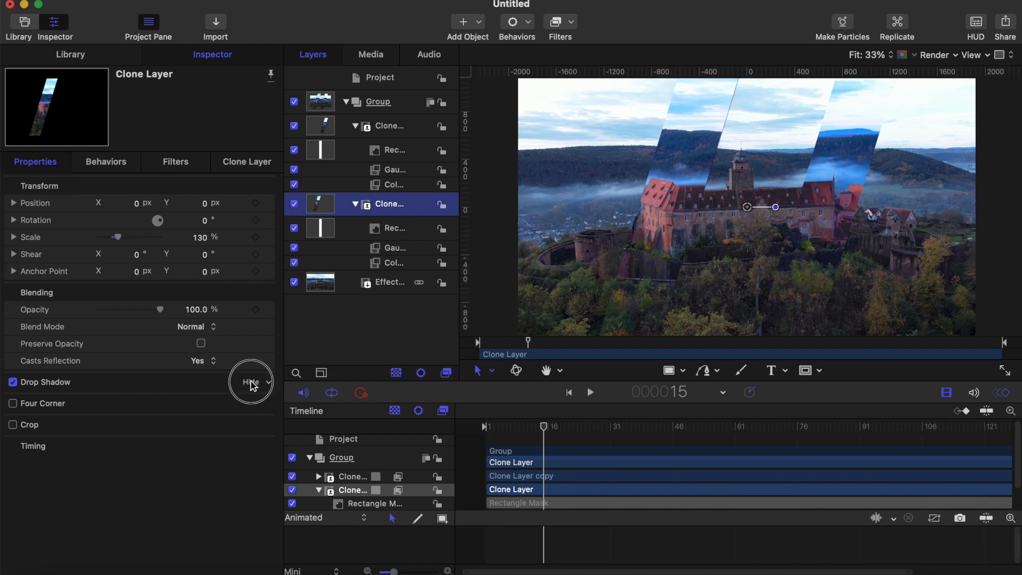
click(245, 383)
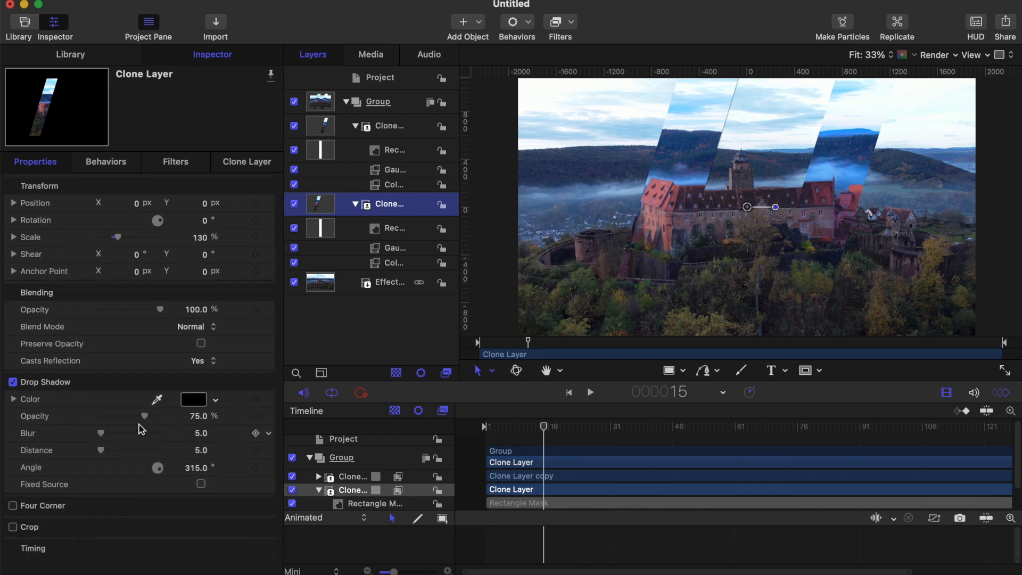
Step: Set the original clone layer's drop shadow to distance 44, angle 195.5° and blur 63
drag(100, 451, 127, 455)
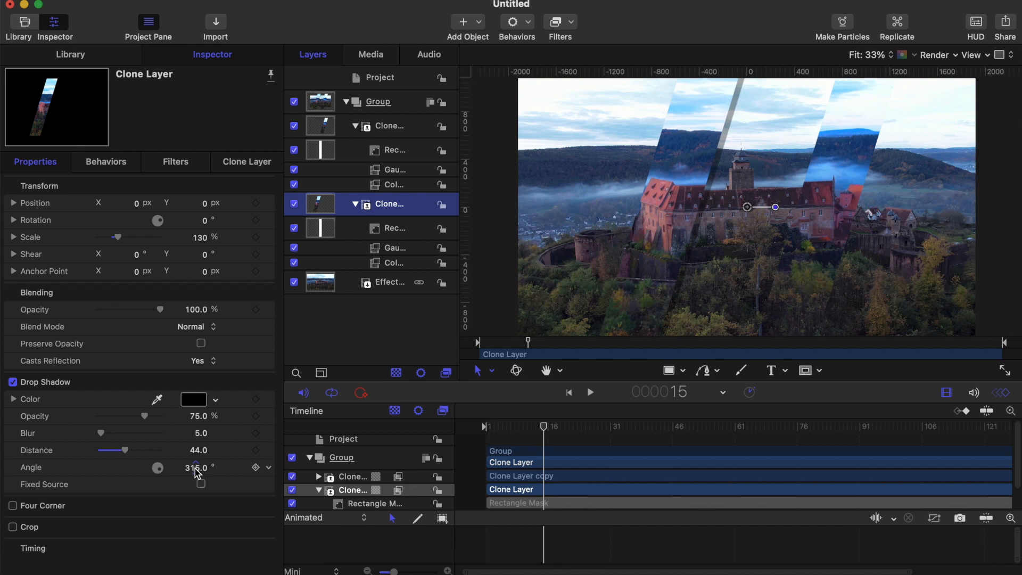
click(194, 468)
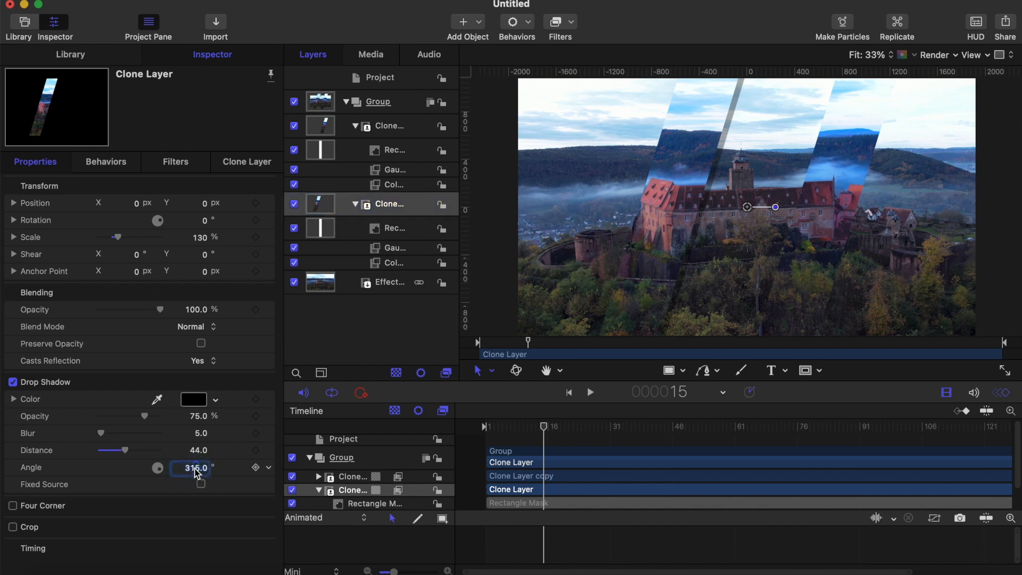
mouse_move(158, 475)
mouse_down()
mouse_move(143, 475)
mouse_move(149, 468)
mouse_up()
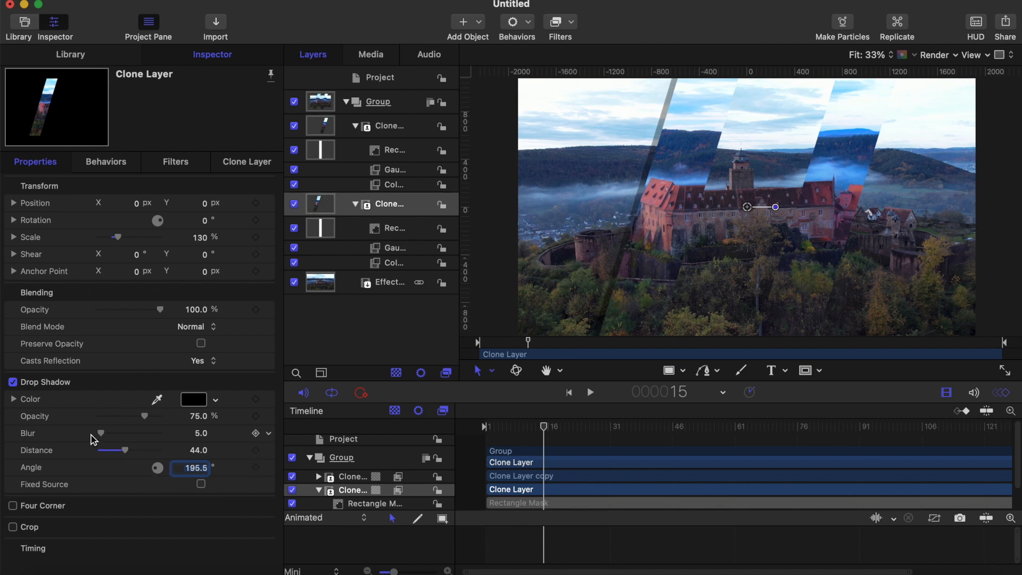
drag(123, 435, 136, 439)
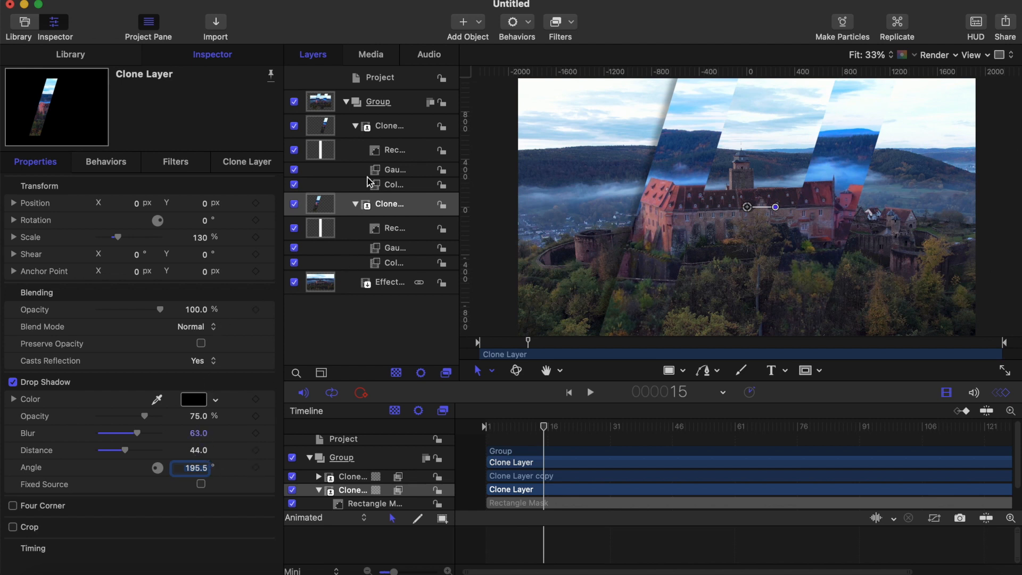
Step: Enable Drop Shadow on the Clone Layer copy
click(395, 155)
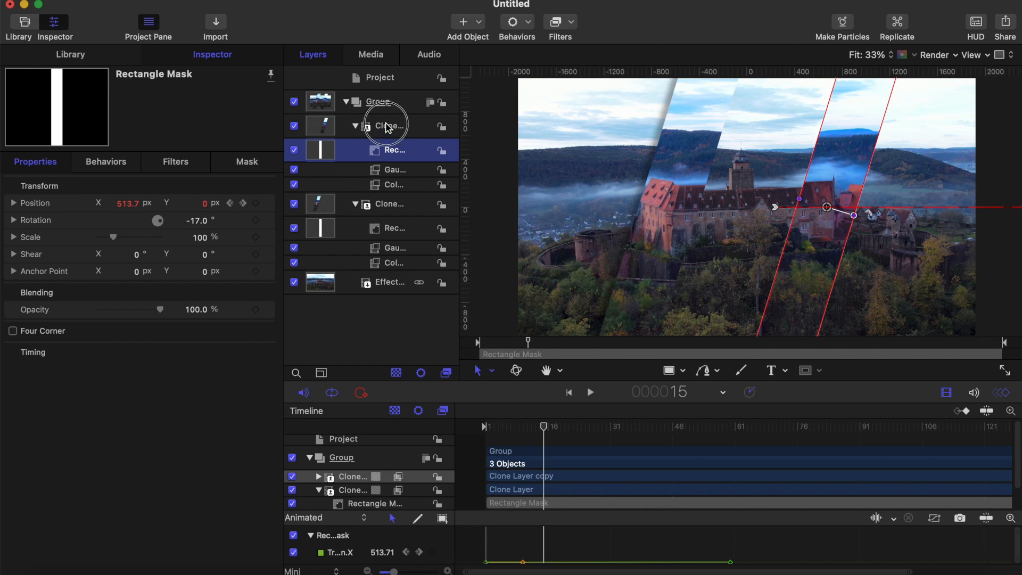
click(387, 128)
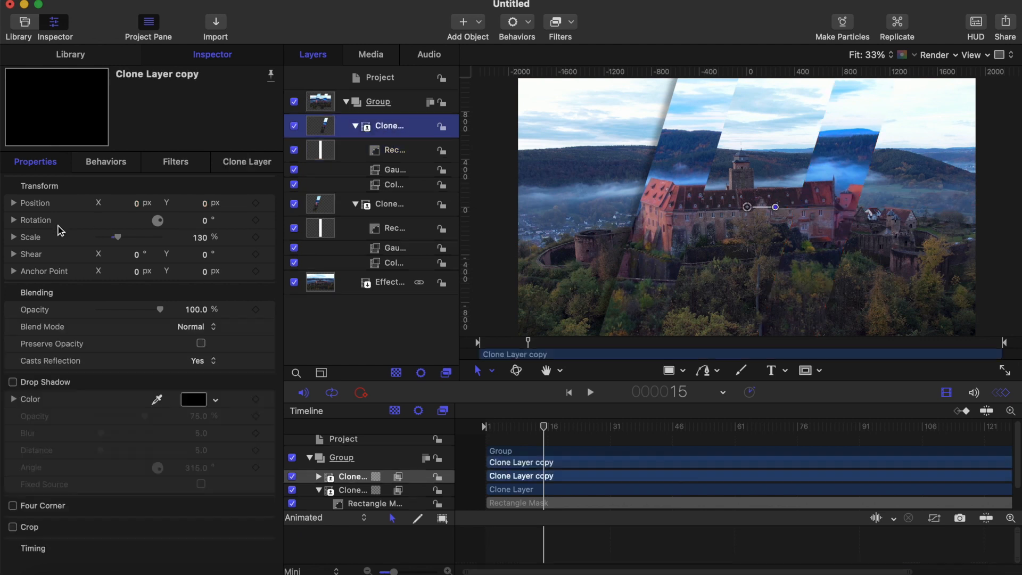
click(13, 383)
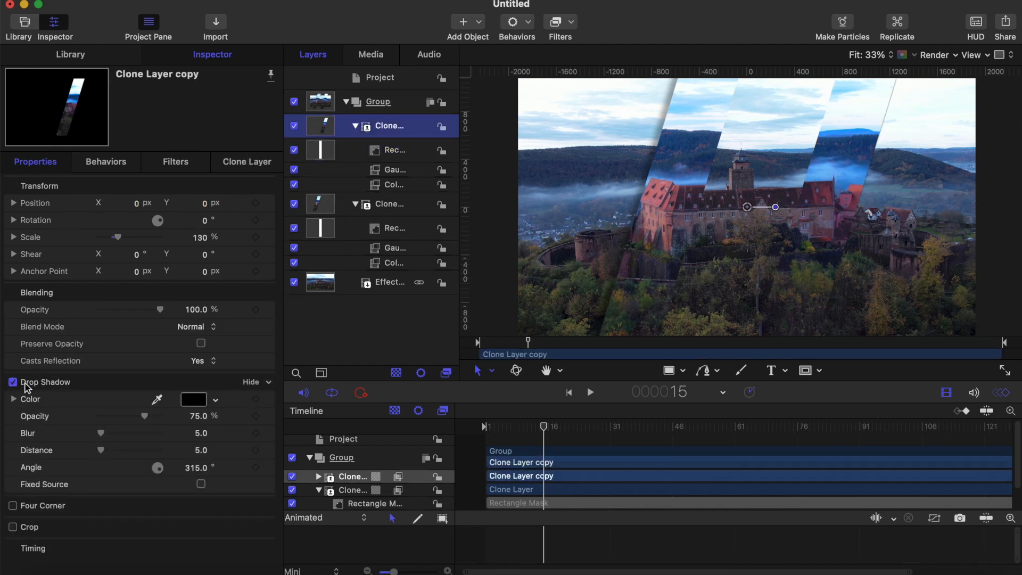
Step: Set the Clone Layer copy's drop shadow to distance 40 and blur 47, and play the effect from frame 1 to check it
click(102, 451)
mouse_move(103, 454)
mouse_down()
mouse_move(124, 458)
mouse_move(101, 433)
mouse_move(128, 437)
mouse_up()
drag(505, 426, 448, 425)
key(space)
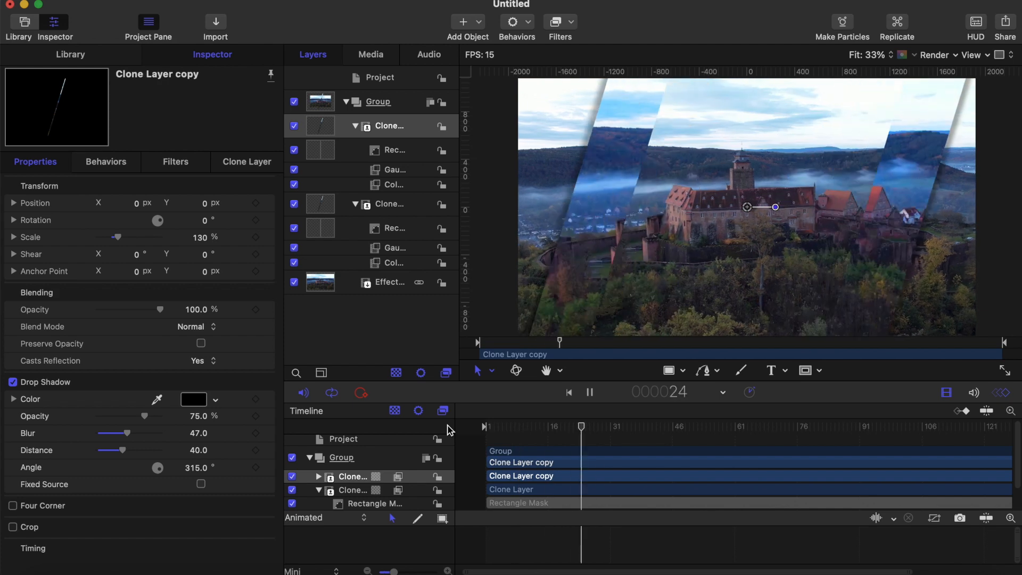
key(space)
Step: Replay the effect from frame 1 to review both slanted strips with their drop shadows sliding outward
click(672, 374)
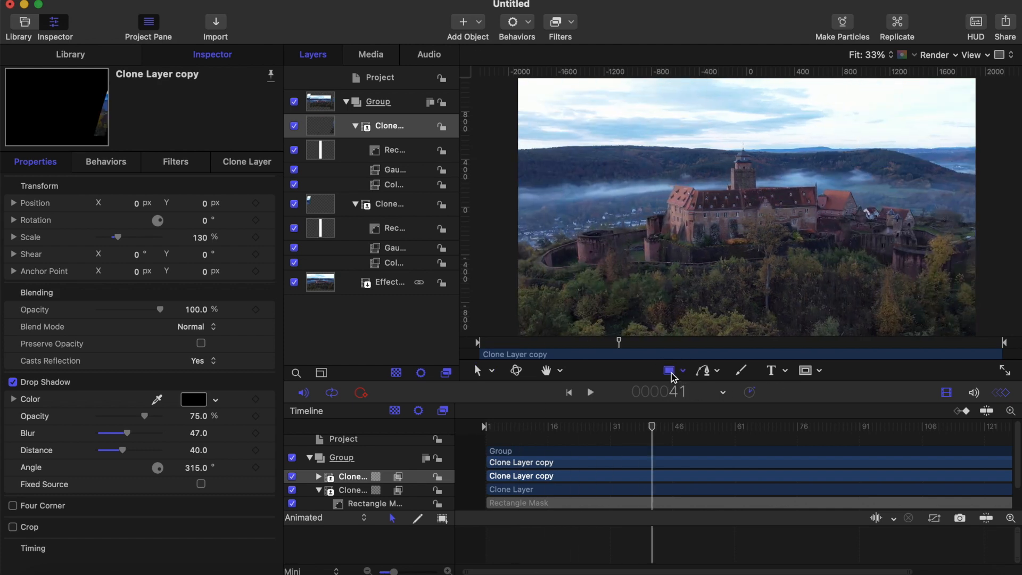
drag(521, 429, 413, 427)
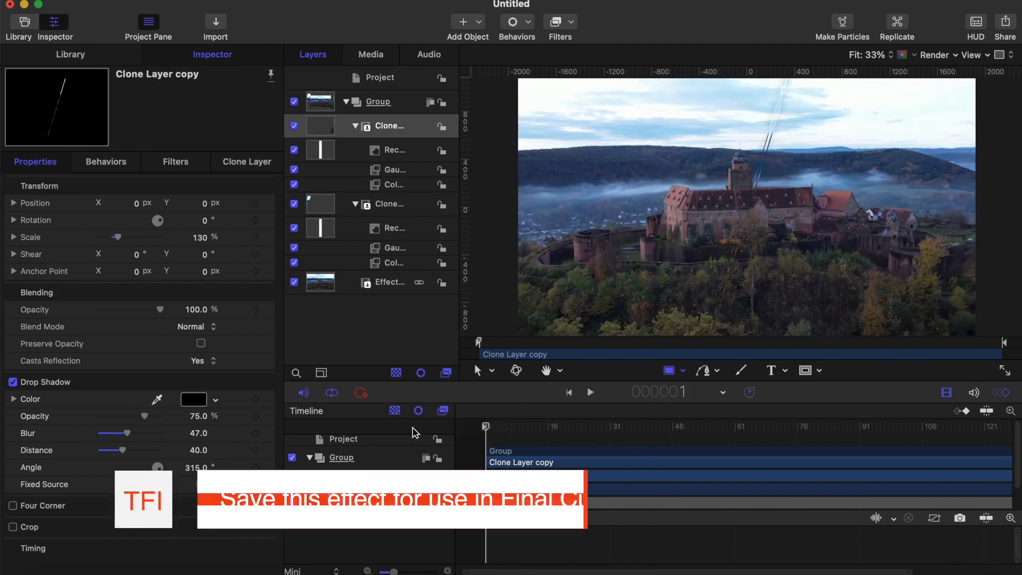
key(space)
drag(506, 430, 394, 431)
key(space)
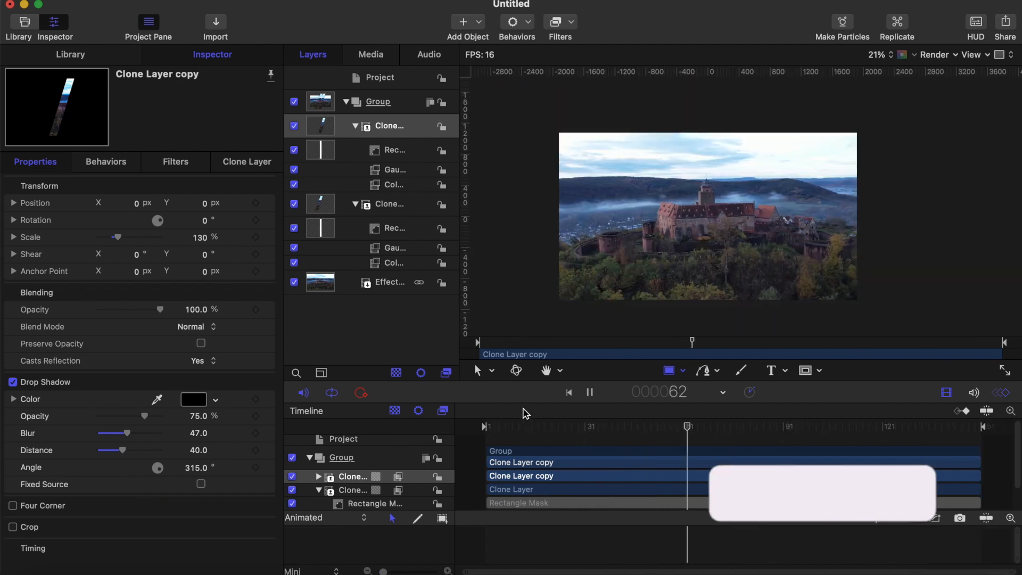
key(space)
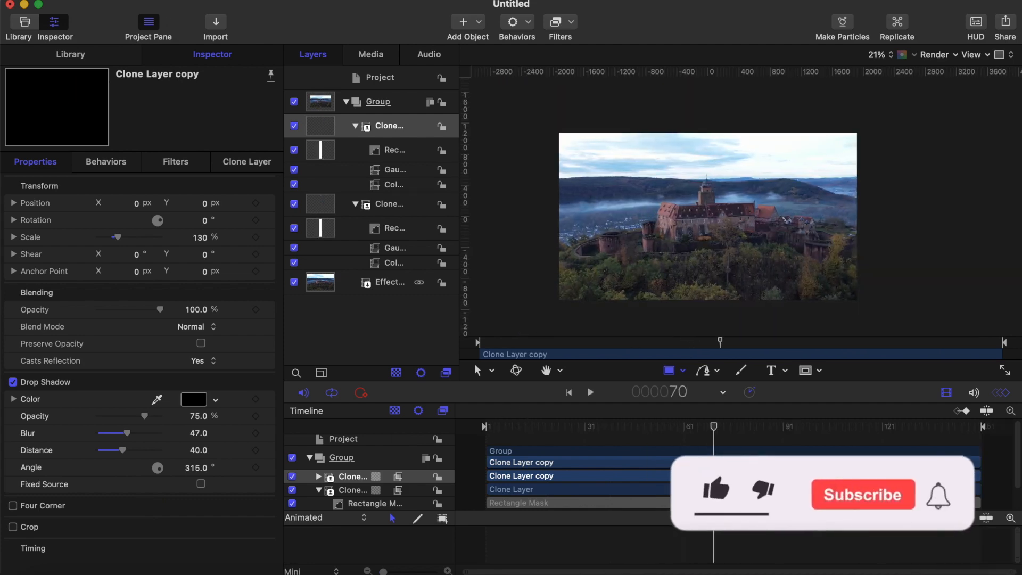
Step: Save the project as a Final Cut Pro effect named Glass Pane in the TFI category and publish it
click(91, 1)
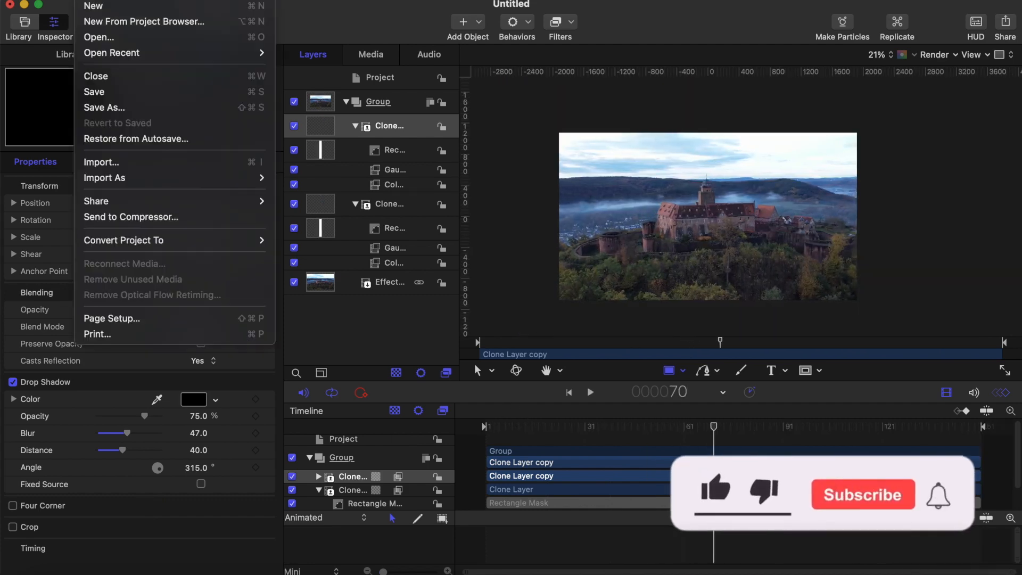
click(119, 109)
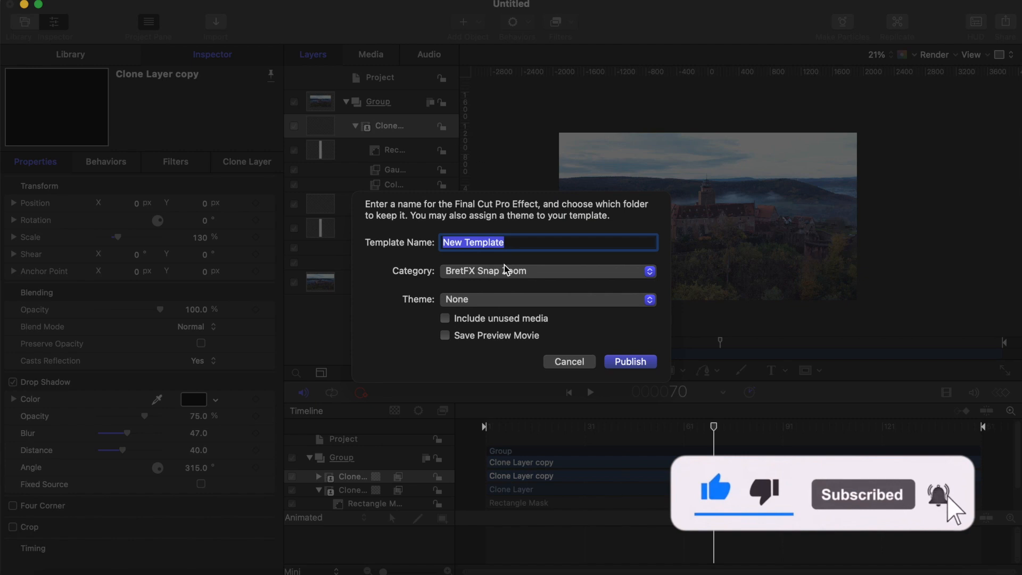
click(511, 273)
click(495, 304)
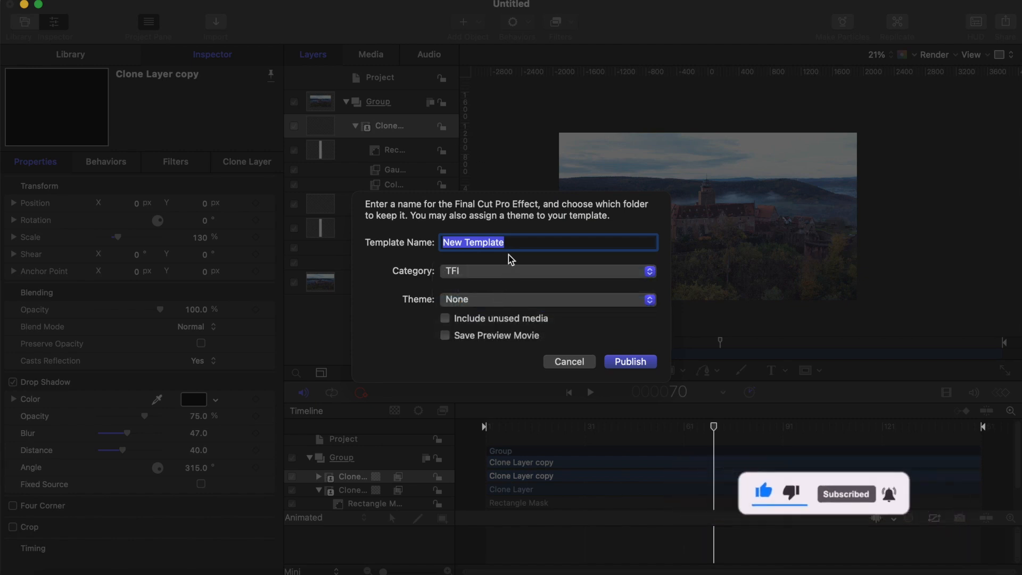
click(419, 241)
key(BackSpace)
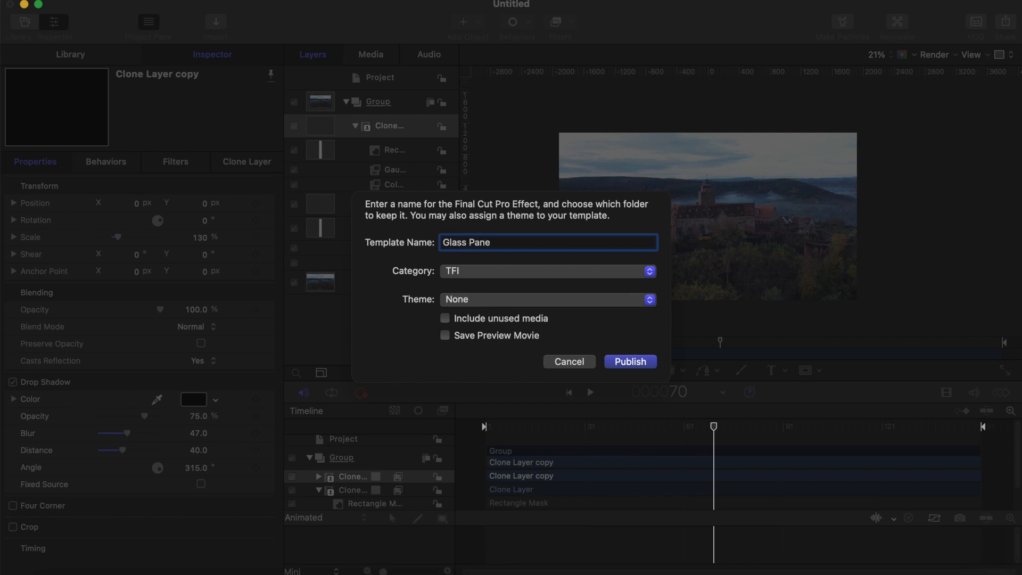
click(631, 361)
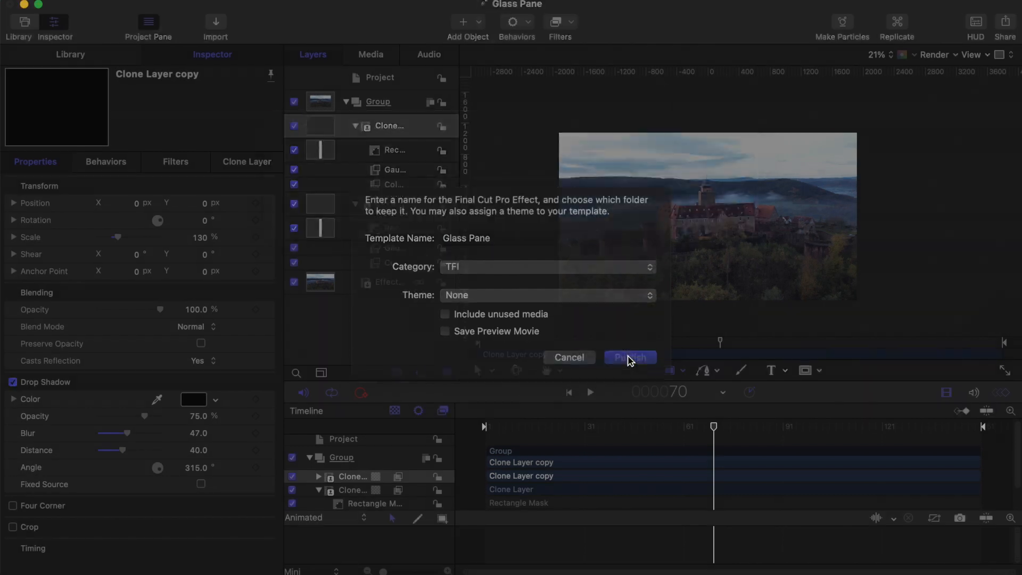